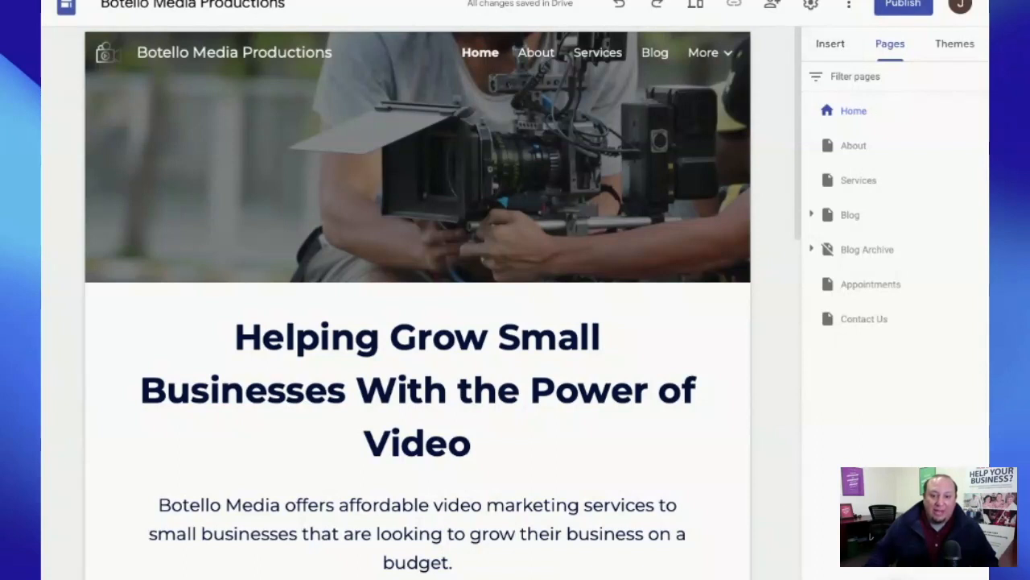
# - Add a page named Store and move it up between About and Services
pyautogui.click(895, 560)
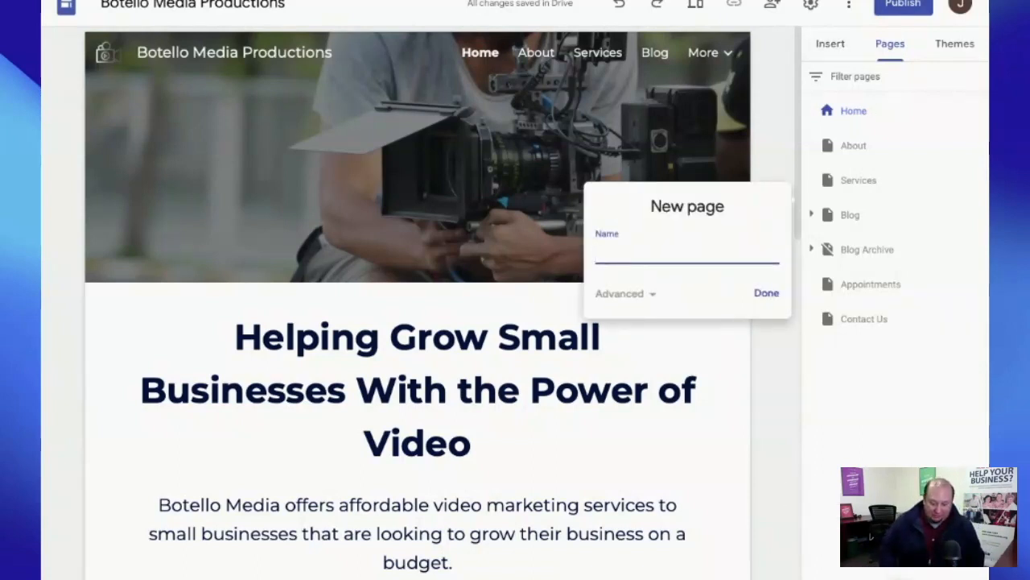
pyautogui.write('Store')
pyautogui.click(765, 293)
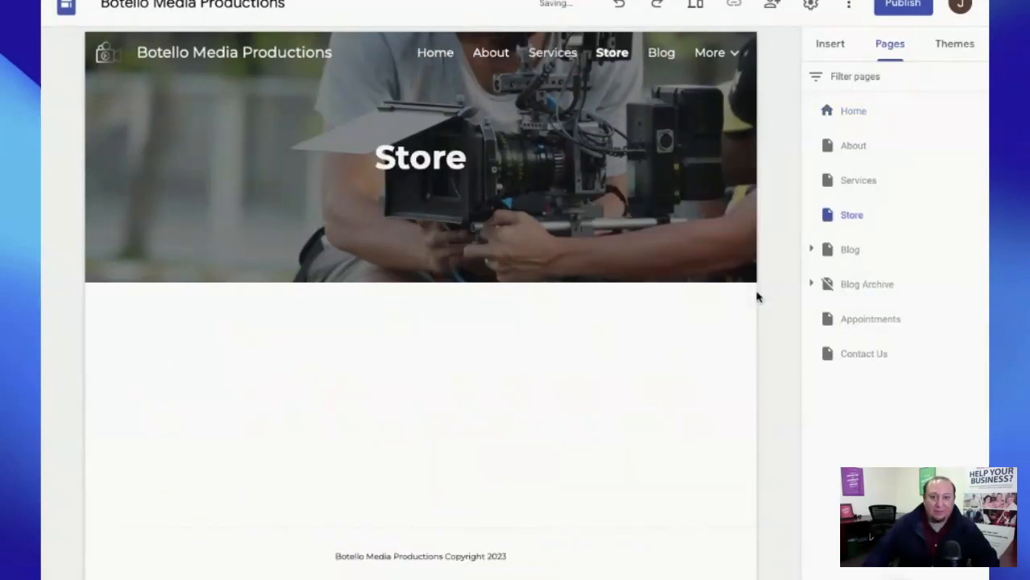
pyautogui.moveTo(880, 211); pyautogui.dragTo(883, 166)
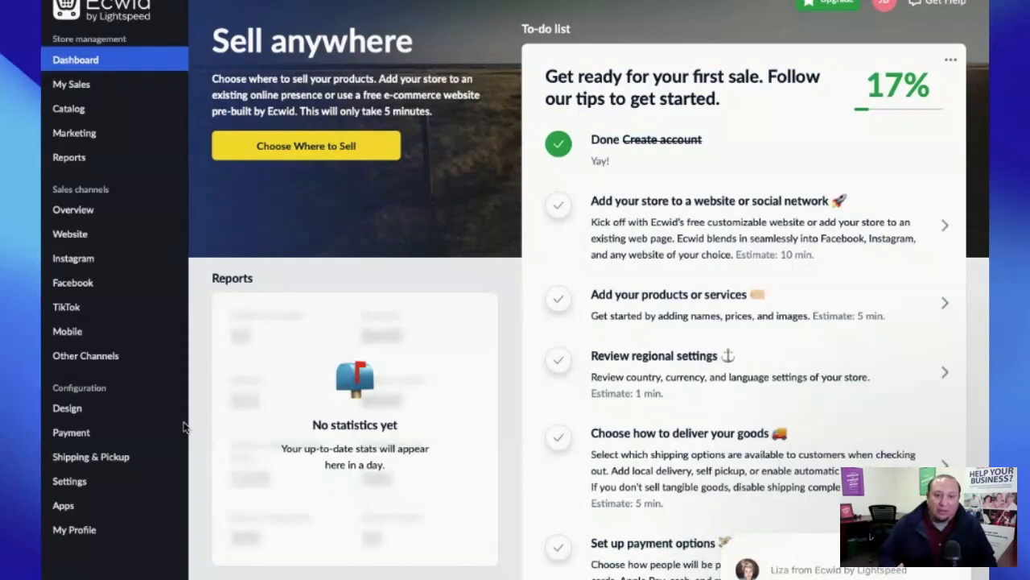
# - Go to Sales channels > Overview and choose Website to reach Add Ecommerce to Your Website
pyautogui.scroll(-1, 184, 427)
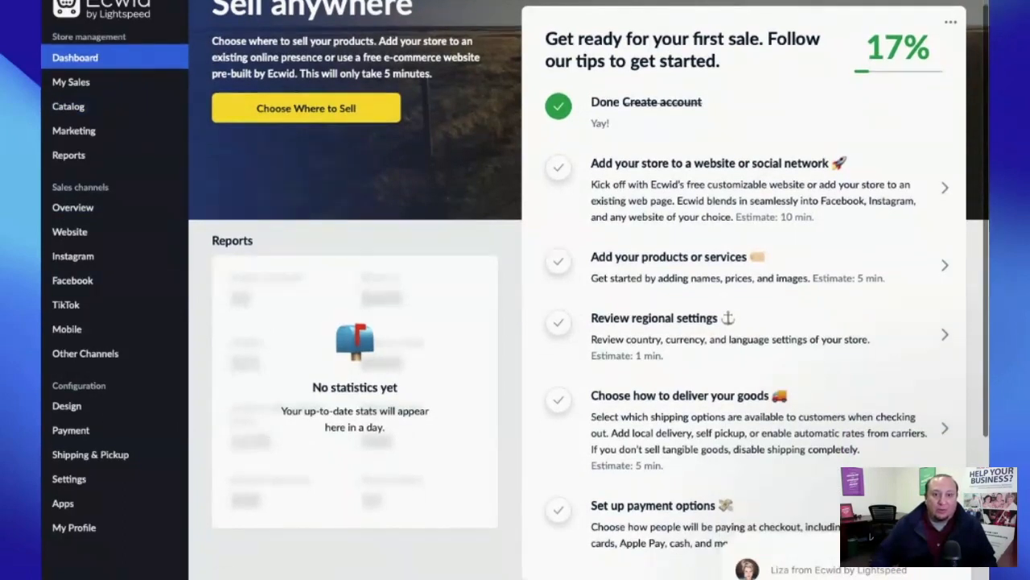
pyautogui.scroll(1, 789, 170)
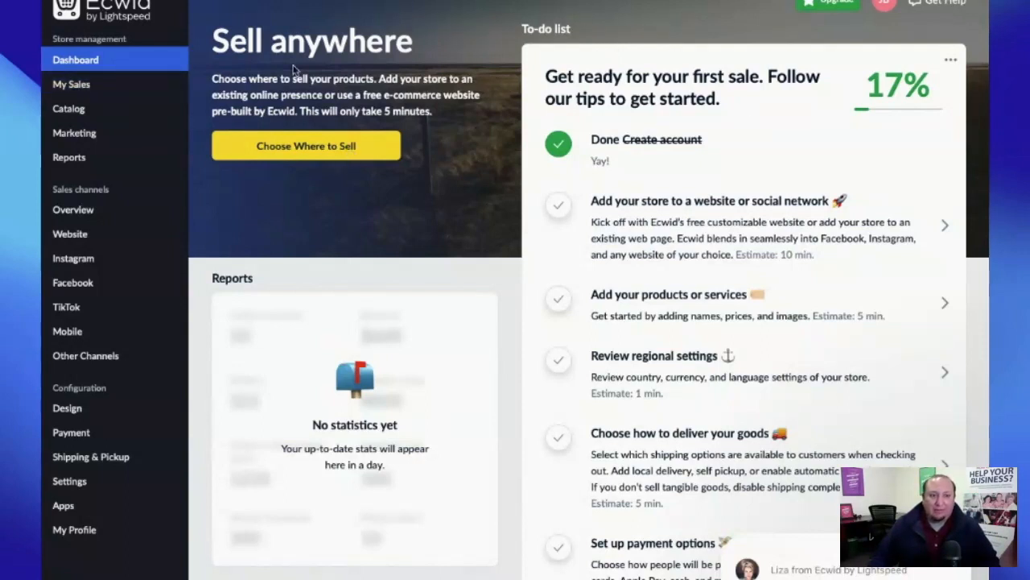
pyautogui.click(72, 283)
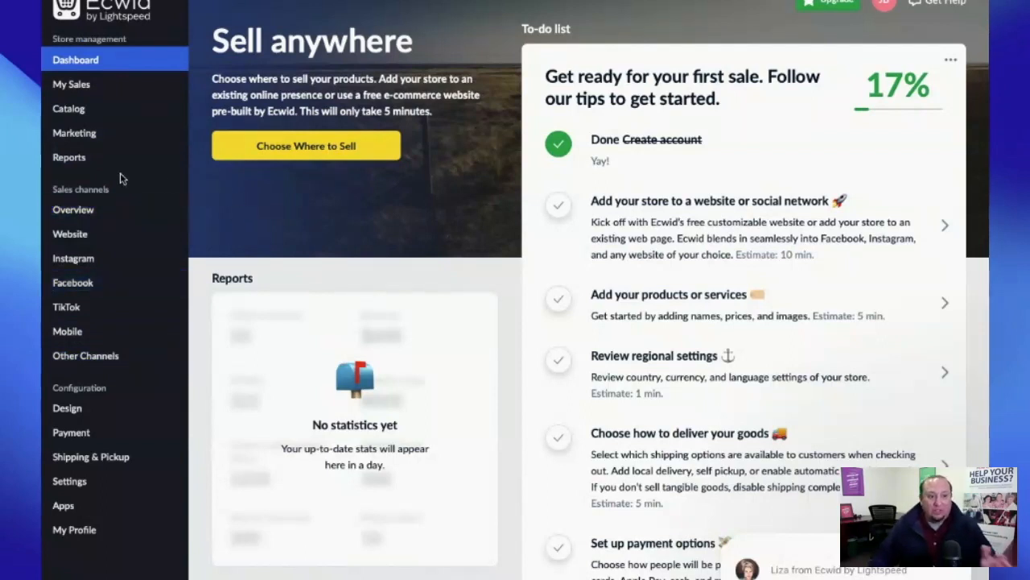
pyautogui.click(156, 205)
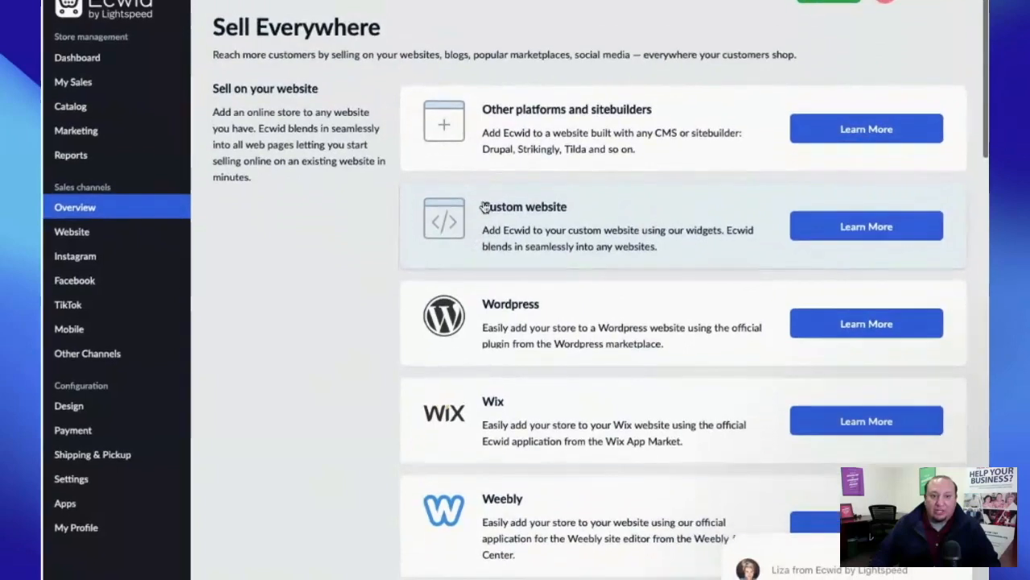
pyautogui.scroll(-5, 717, 489)
pyautogui.scroll(5, 720, 489)
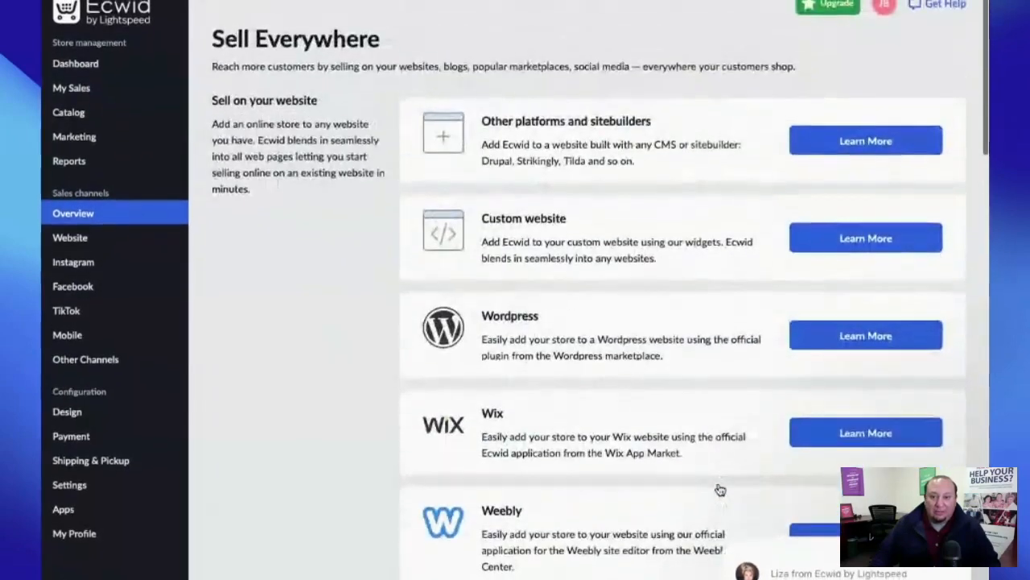
pyautogui.moveTo(125, 234)
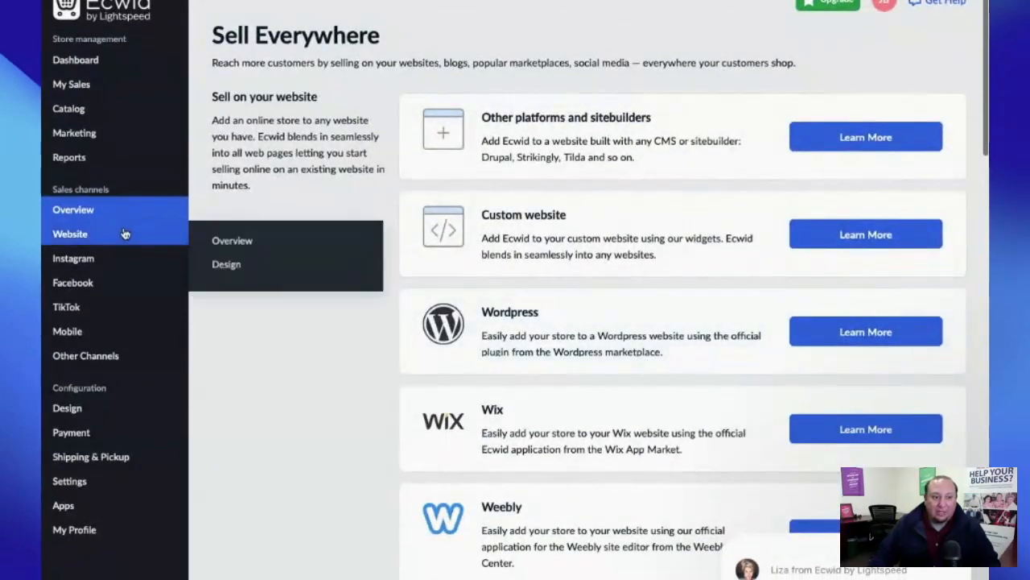
pyautogui.click(123, 230)
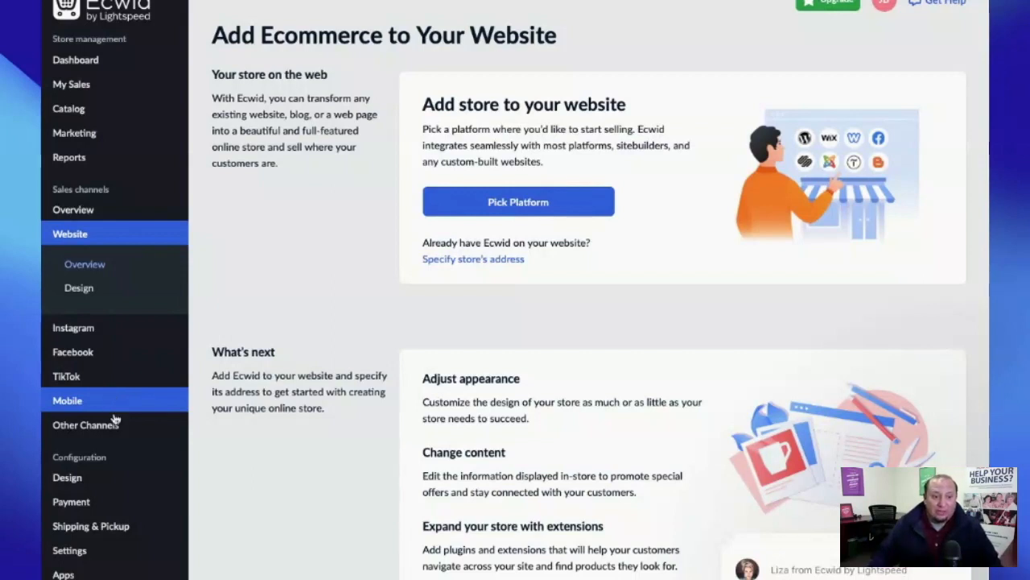
# - Reach General Settings via the sidebar, select the 'Online Store' name, and scroll to Company address
pyautogui.click(128, 478)
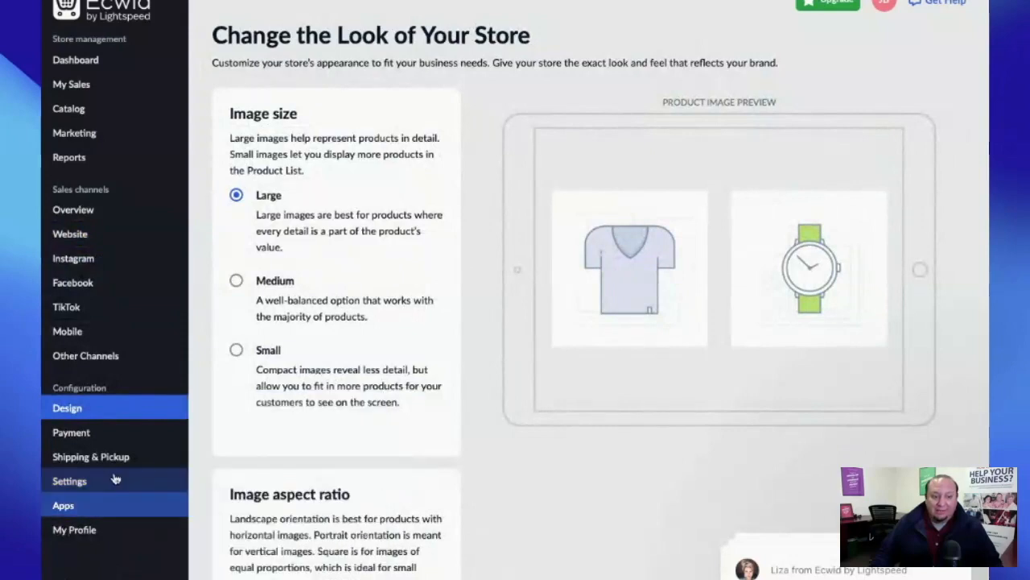
pyautogui.click(119, 460)
pyautogui.click(115, 483)
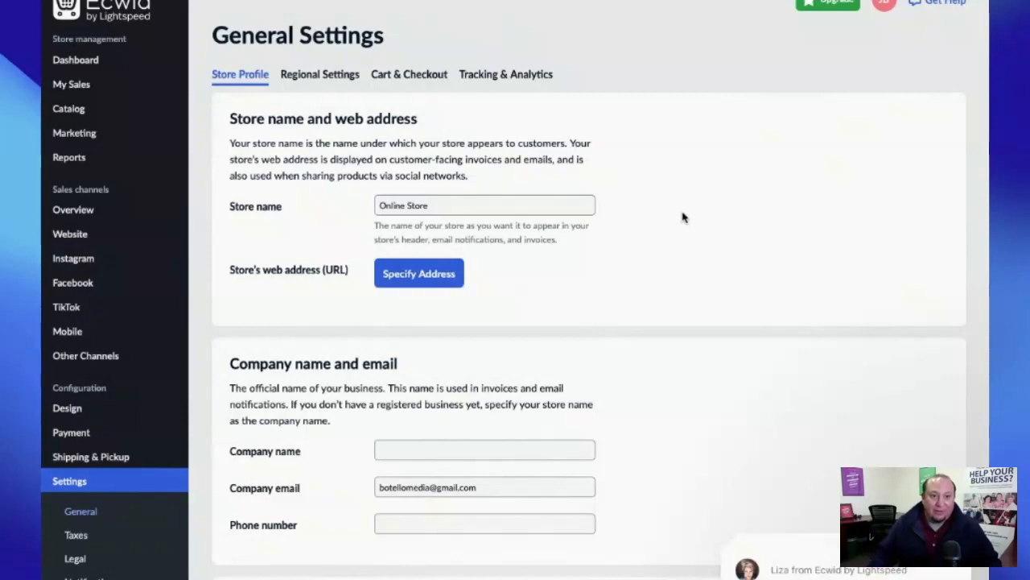
pyautogui.moveTo(435, 203); pyautogui.dragTo(349, 202)
pyautogui.scroll(-2, 710, 249)
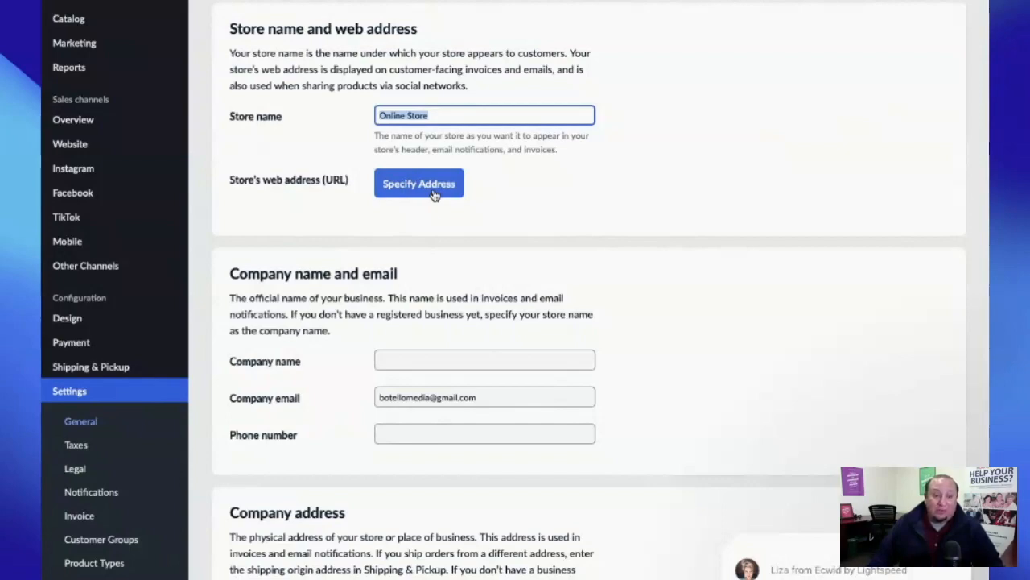
pyautogui.scroll(-3, 764, 221)
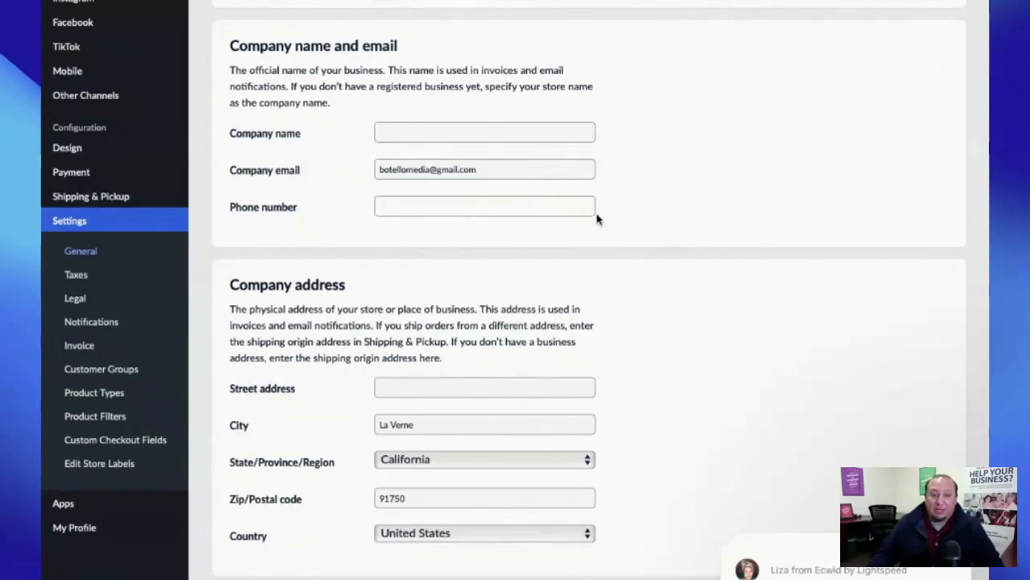
pyautogui.scroll(-3, 599, 218)
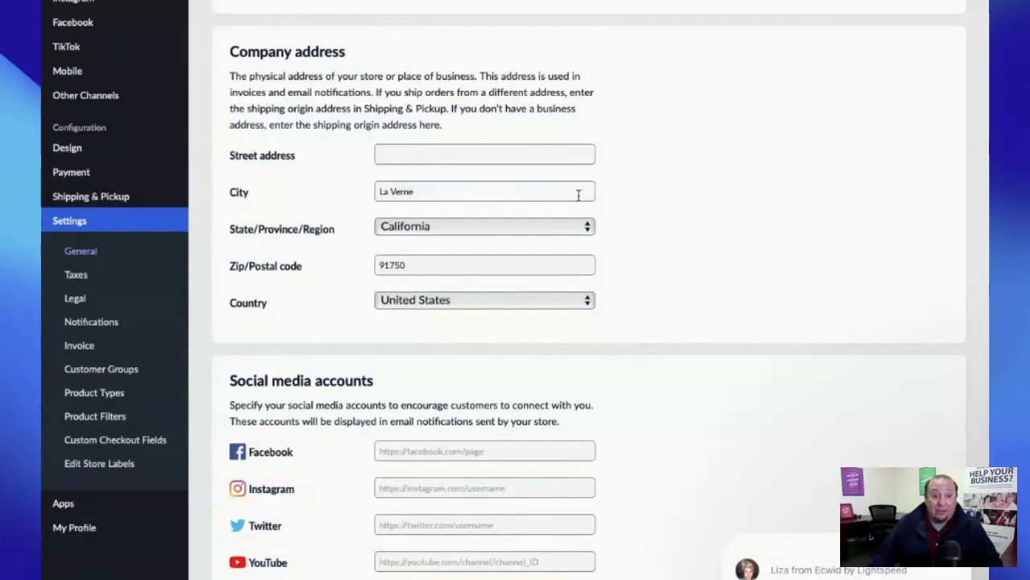
# - Enter the company street address, correcting a typo along the way
pyautogui.click(449, 154)
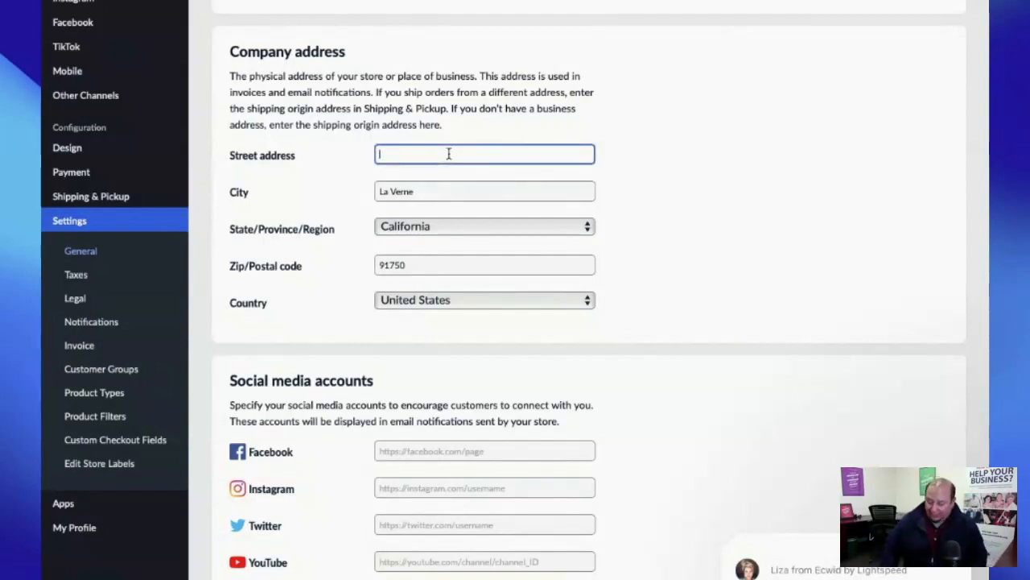
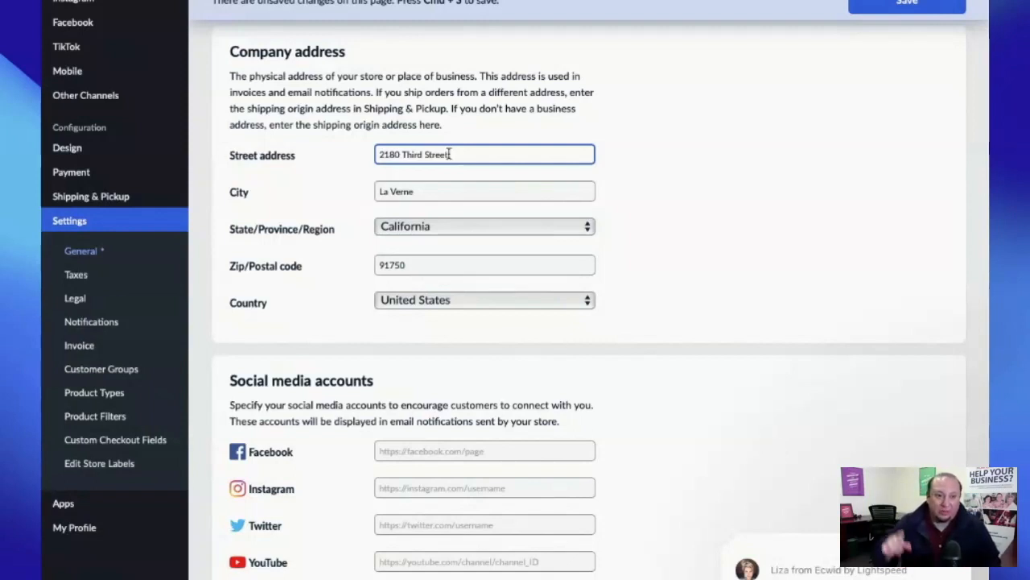
pyautogui.scroll(-2, 710, 191)
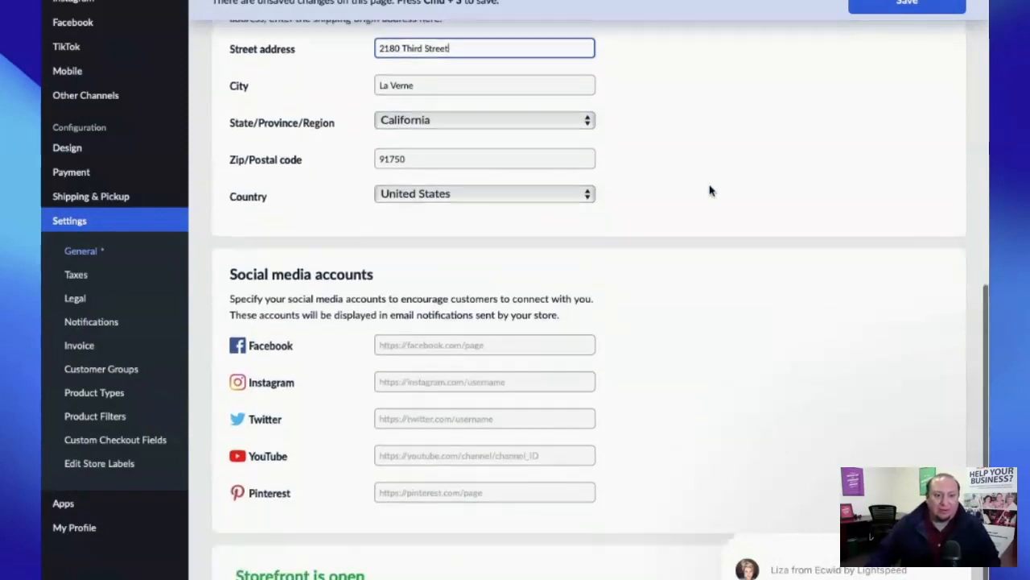
pyautogui.scroll(-2, 710, 190)
pyautogui.scroll(5, 710, 191)
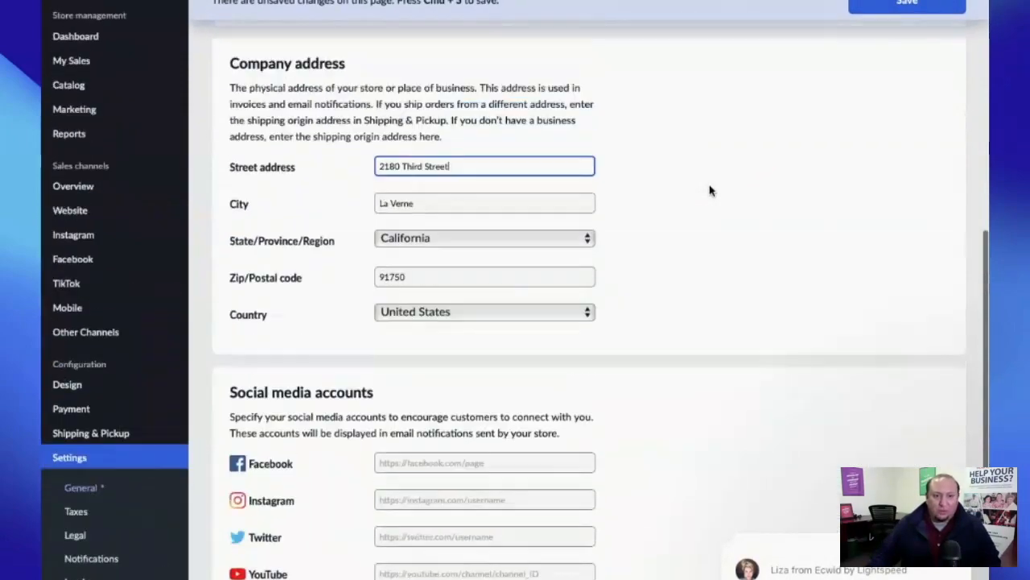
pyautogui.scroll(6, 710, 190)
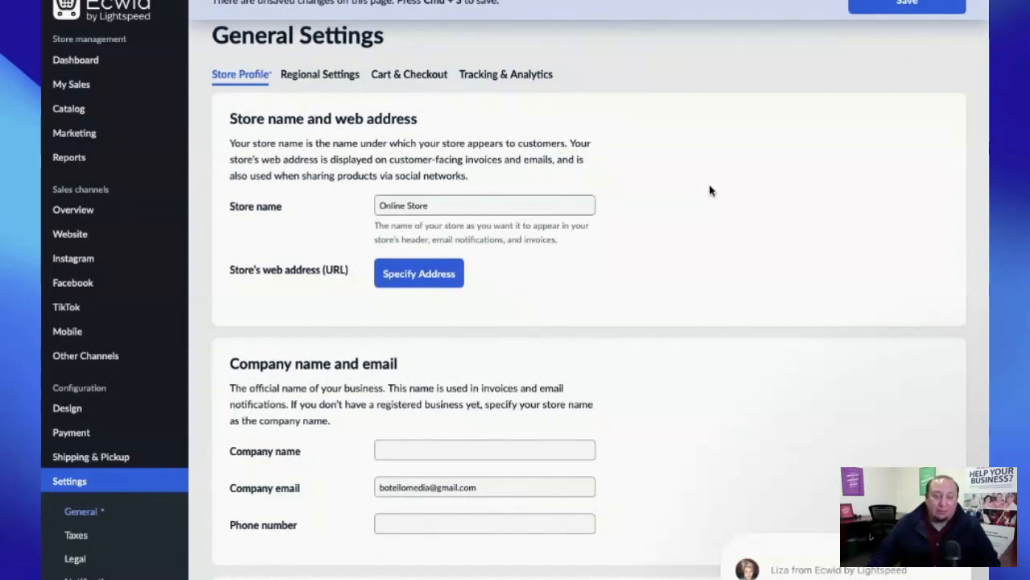
# - Go to the Catalog and leave the settings page without saving
pyautogui.moveTo(72, 87)
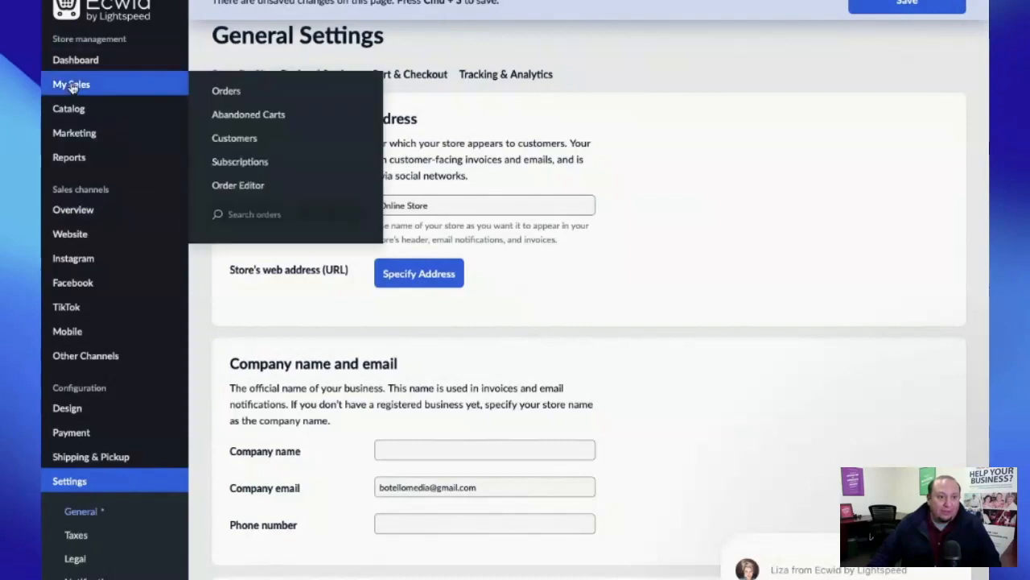
pyautogui.click(80, 109)
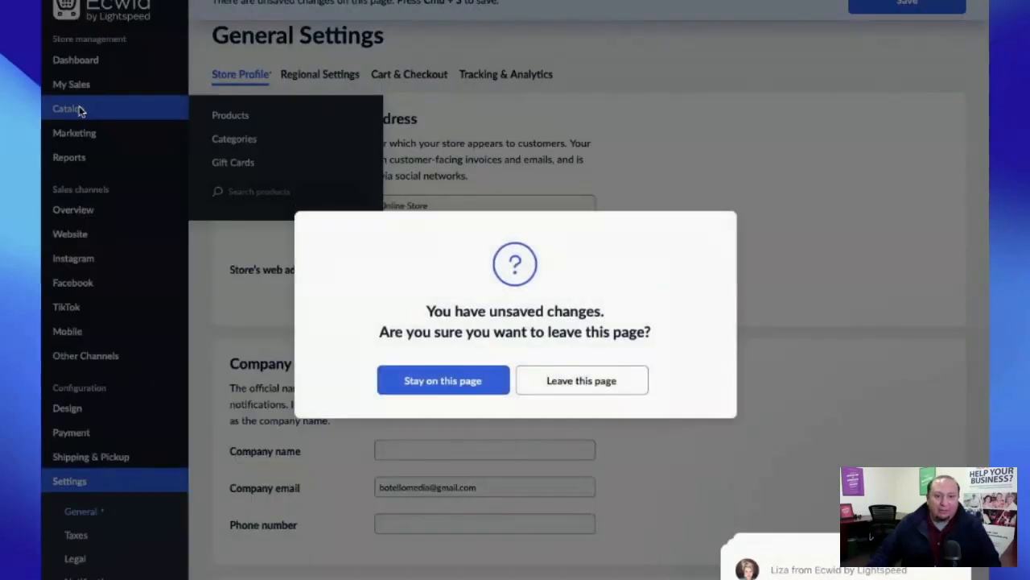
pyautogui.click(581, 380)
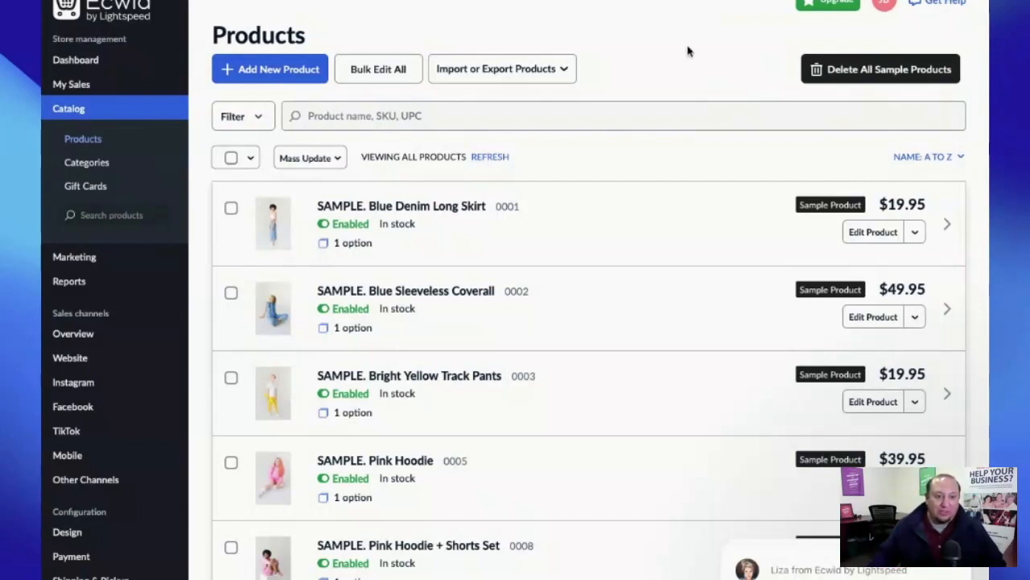
# - Start a blank product with Add New Product on the Products page
pyautogui.scroll(-5, 627, 232)
pyautogui.scroll(5, 626, 233)
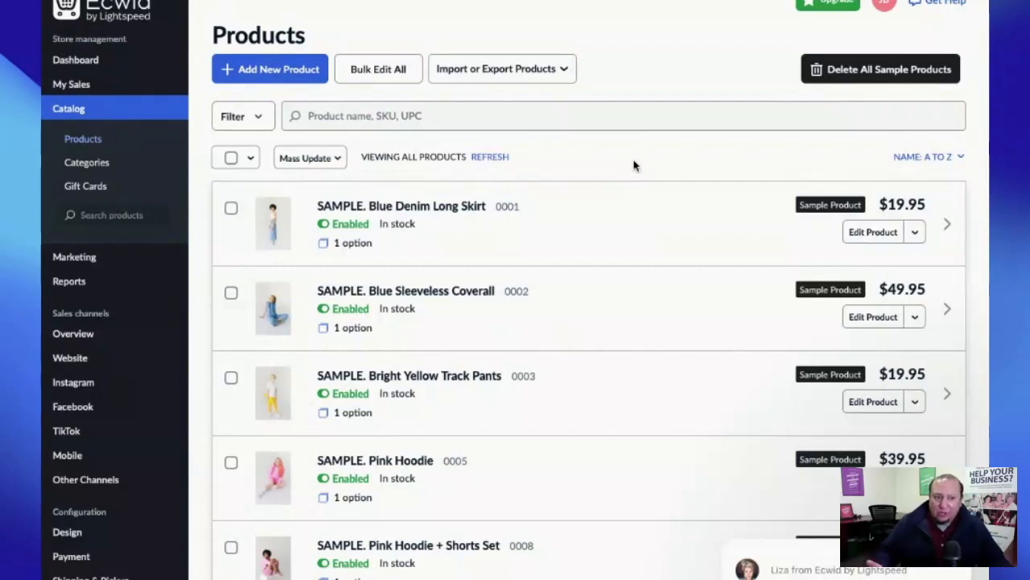
pyautogui.click(265, 70)
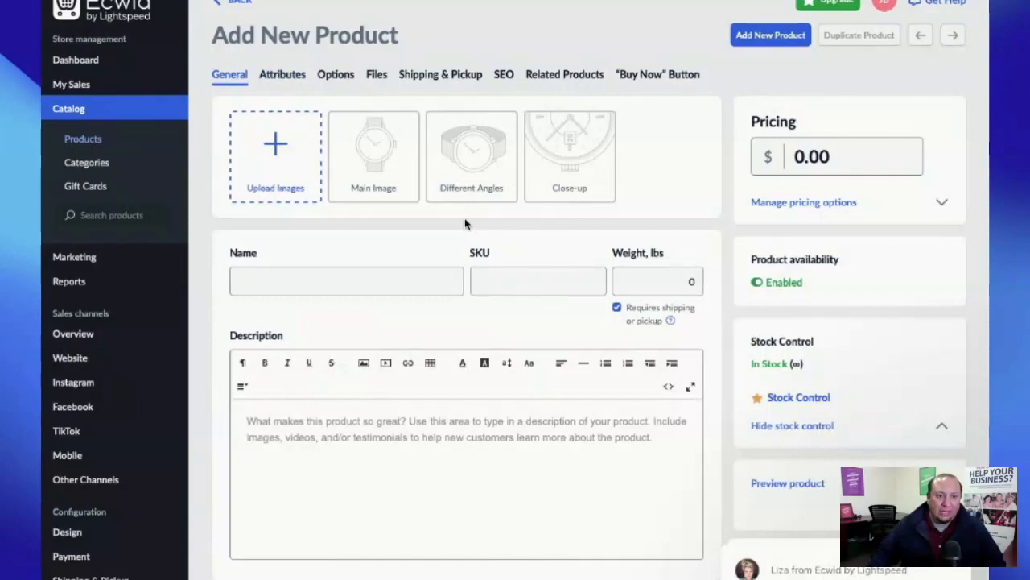
# - Name the product 'New Product', describe it as 'This product is awesome.', and save
pyautogui.scroll(-2, 464, 222)
pyautogui.scroll(2, 464, 222)
pyautogui.click(349, 280)
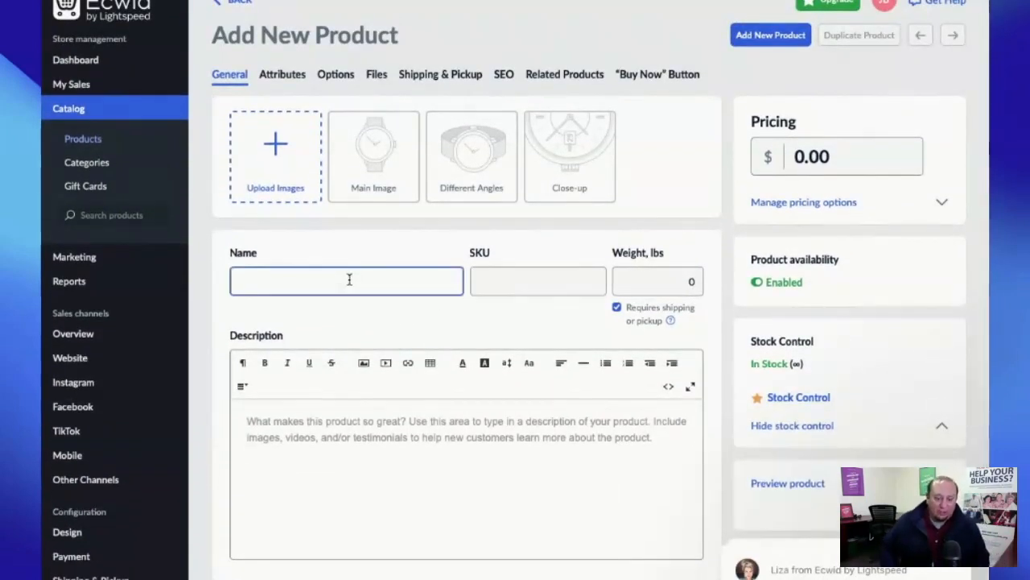
pyautogui.write('New Product')
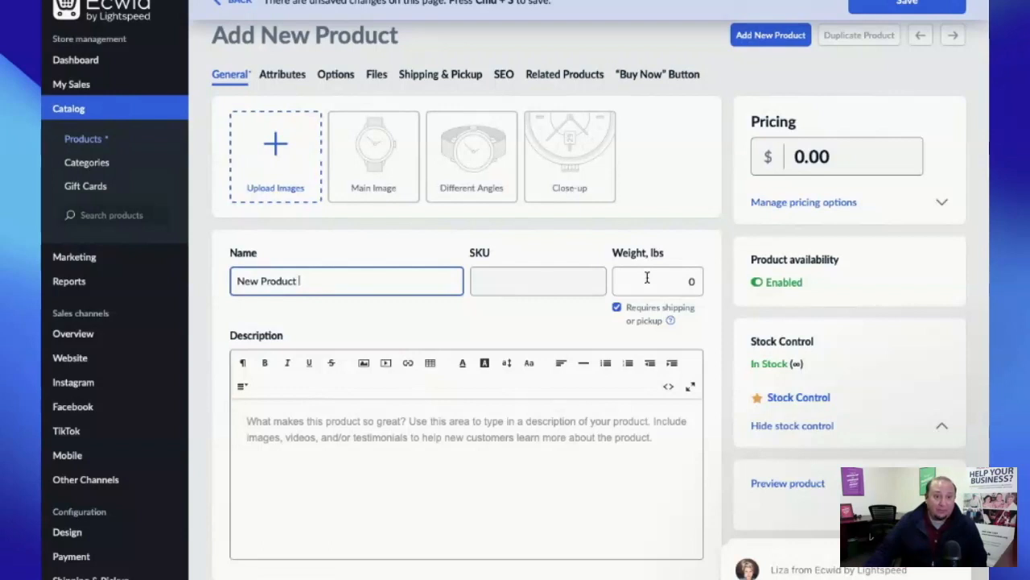
pyautogui.click(272, 435)
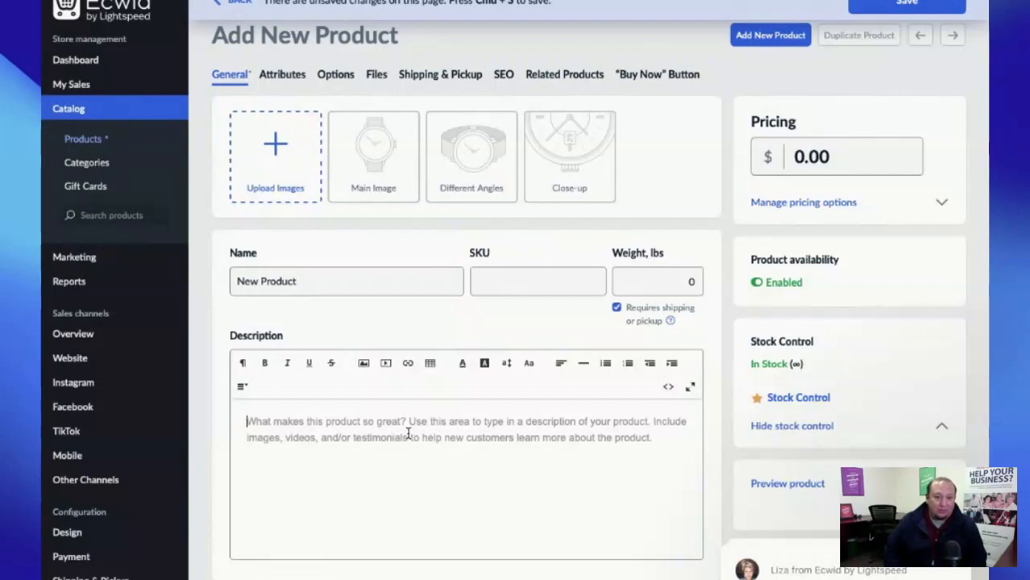
pyautogui.write('Thi')
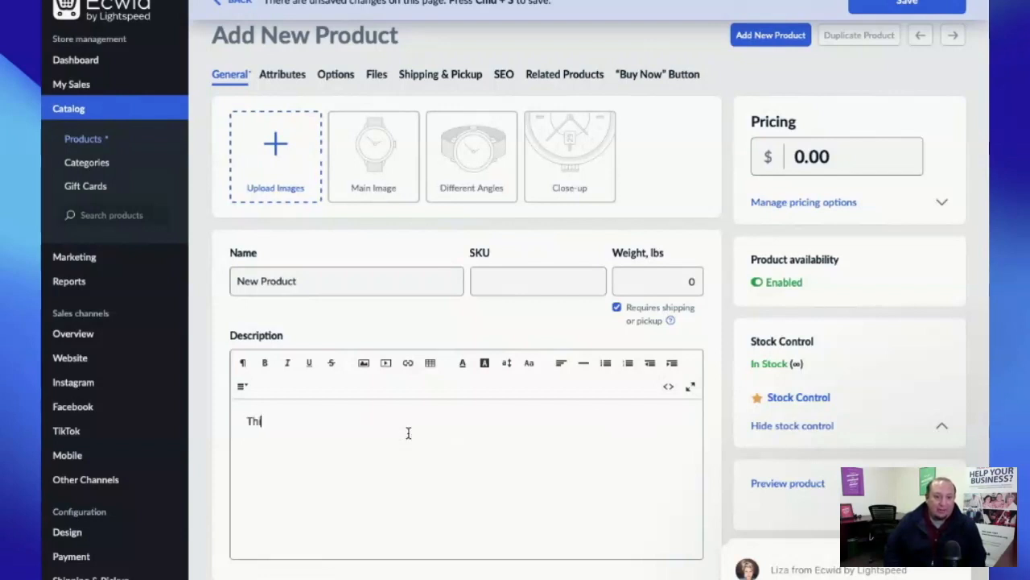
pyautogui.write('s product')
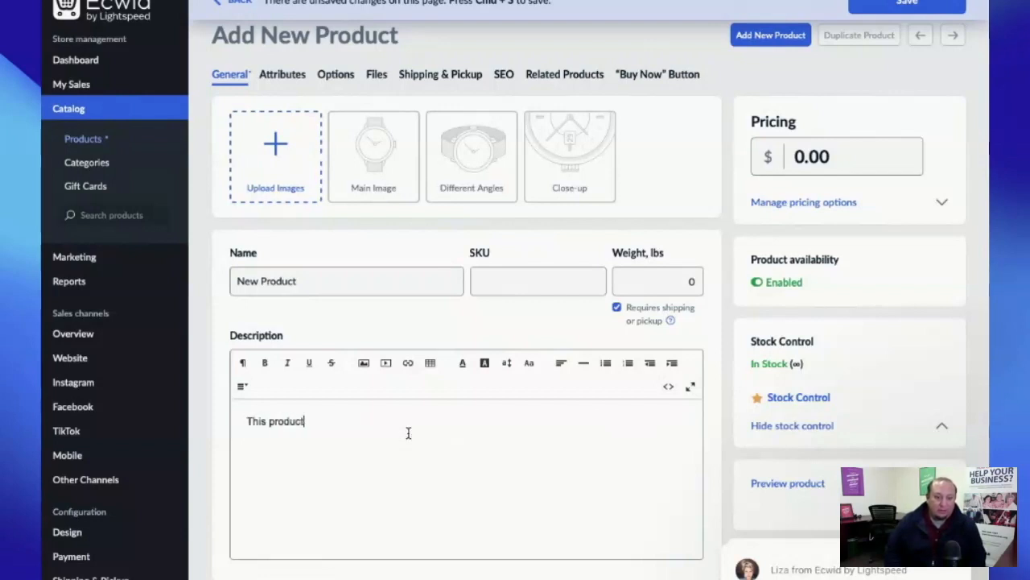
pyautogui.write(' is awesome.')
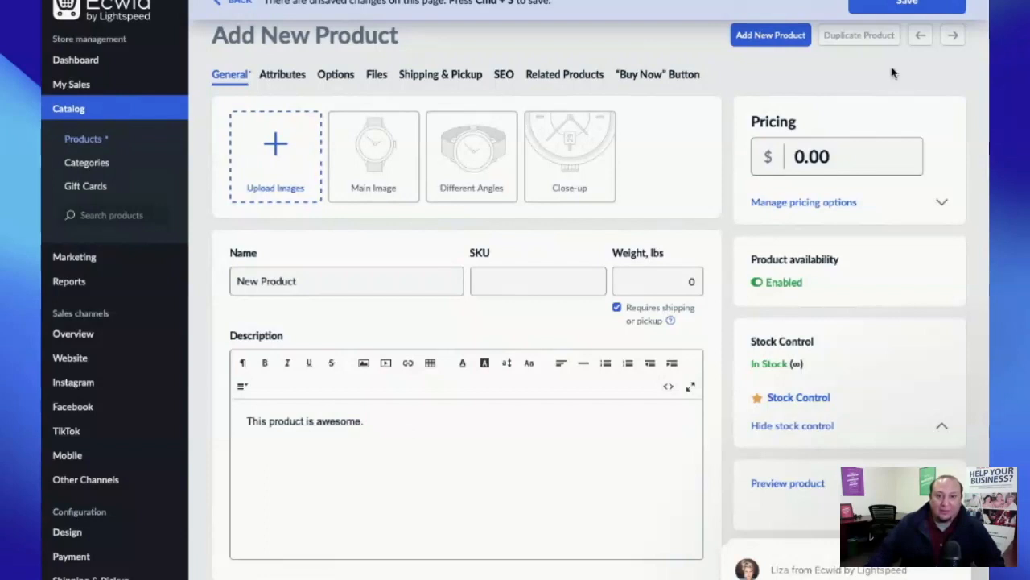
pyautogui.click(907, 4)
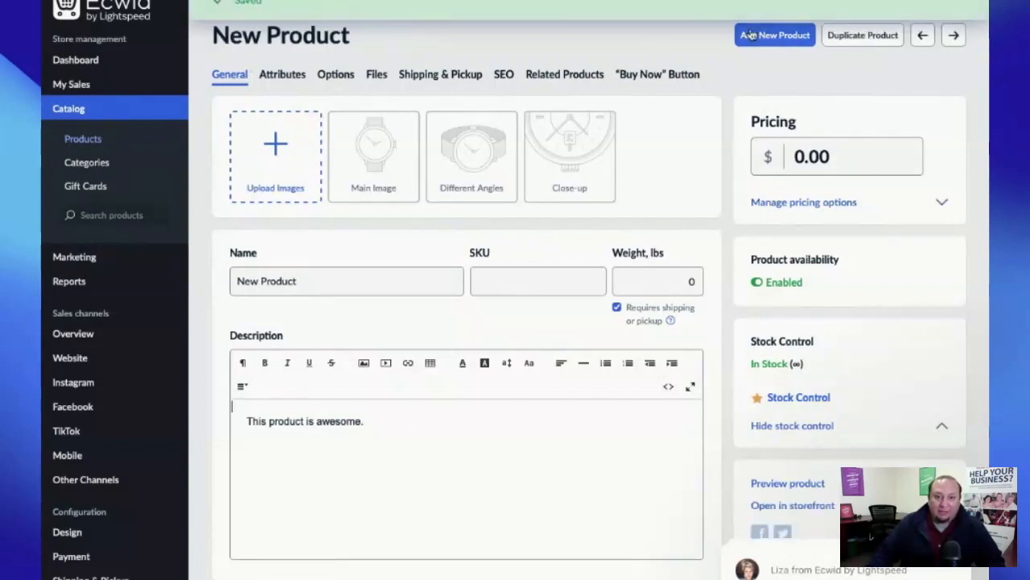
# - Replace New Product's price with 10.00 and save
pyautogui.click(855, 157)
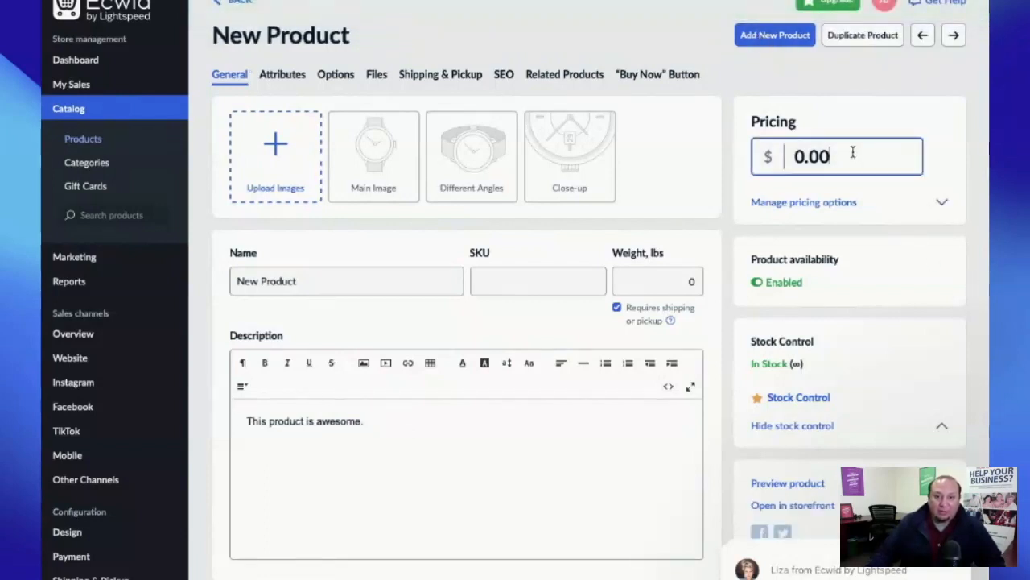
pyautogui.doubleClick(851, 156)
pyautogui.write('10')
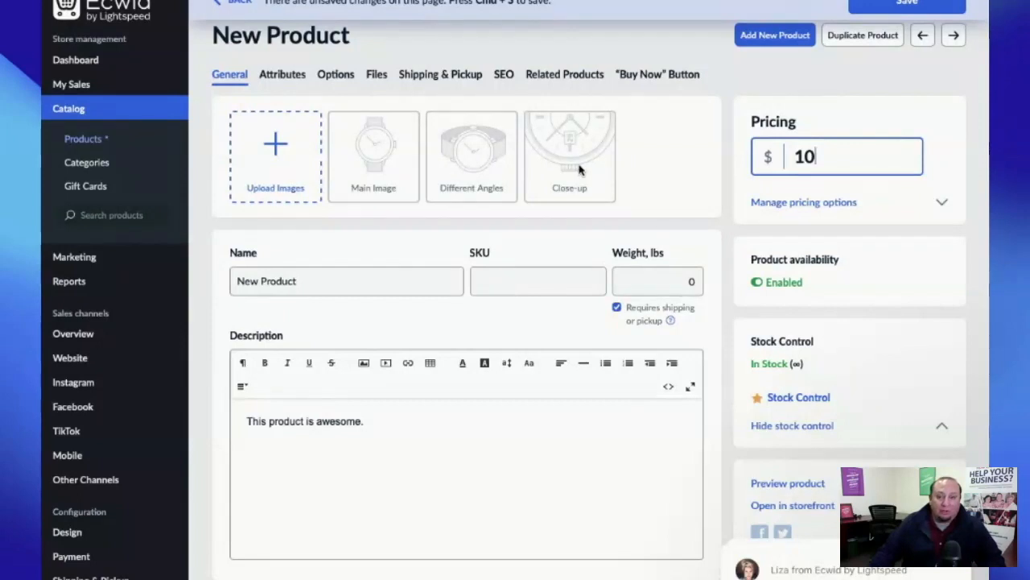
pyautogui.write('0')
pyautogui.press('BackSpace')
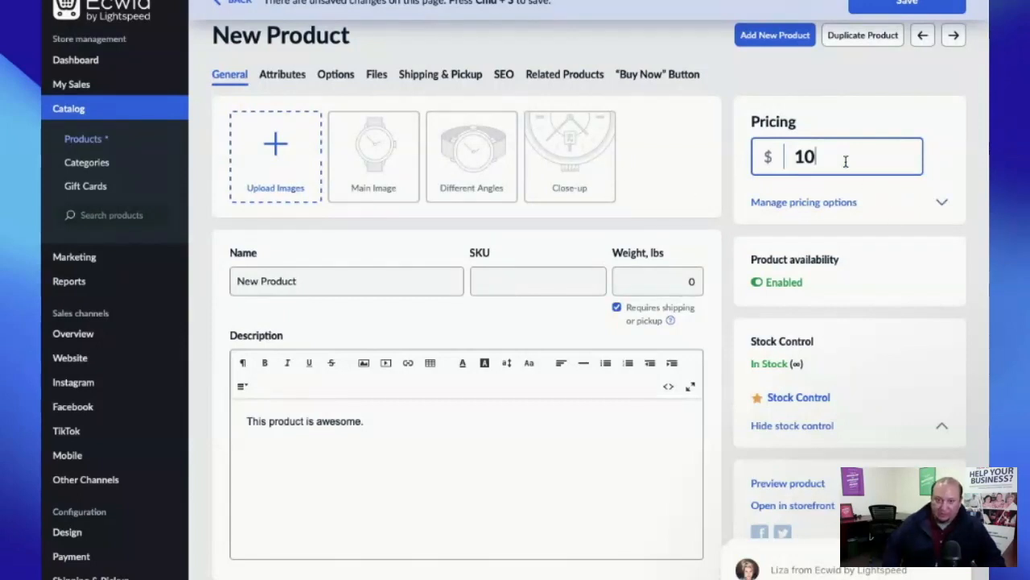
pyautogui.write('.00')
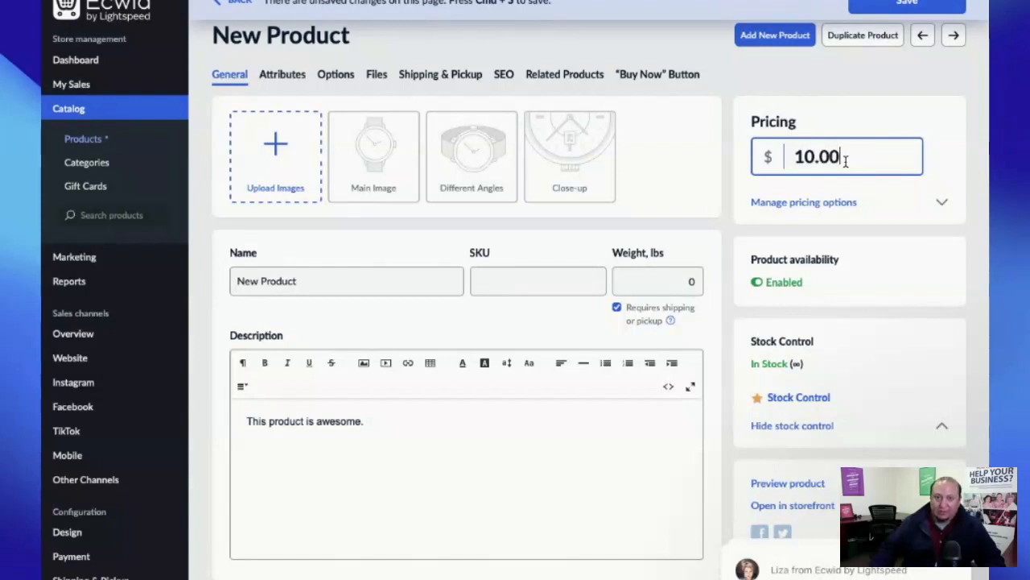
pyautogui.click(907, 4)
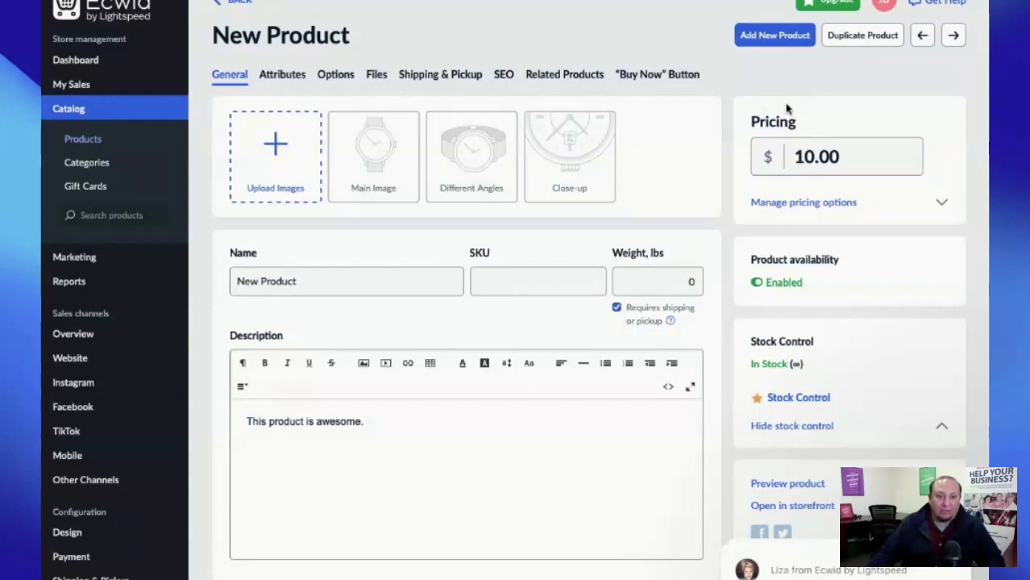
# - Glance at the Attributes tab, then show the Options tab with options and variations
pyautogui.click(294, 81)
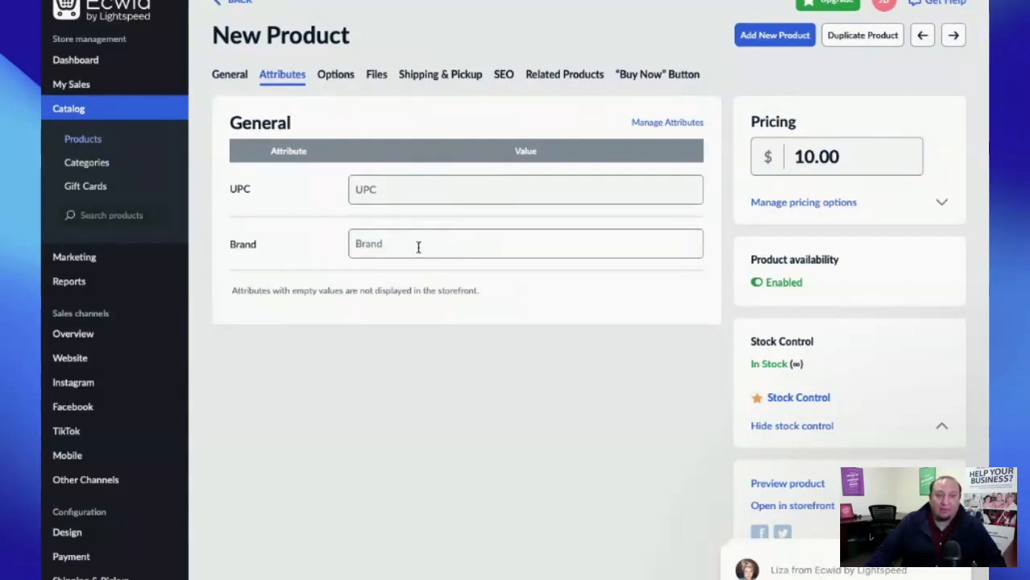
pyautogui.click(340, 78)
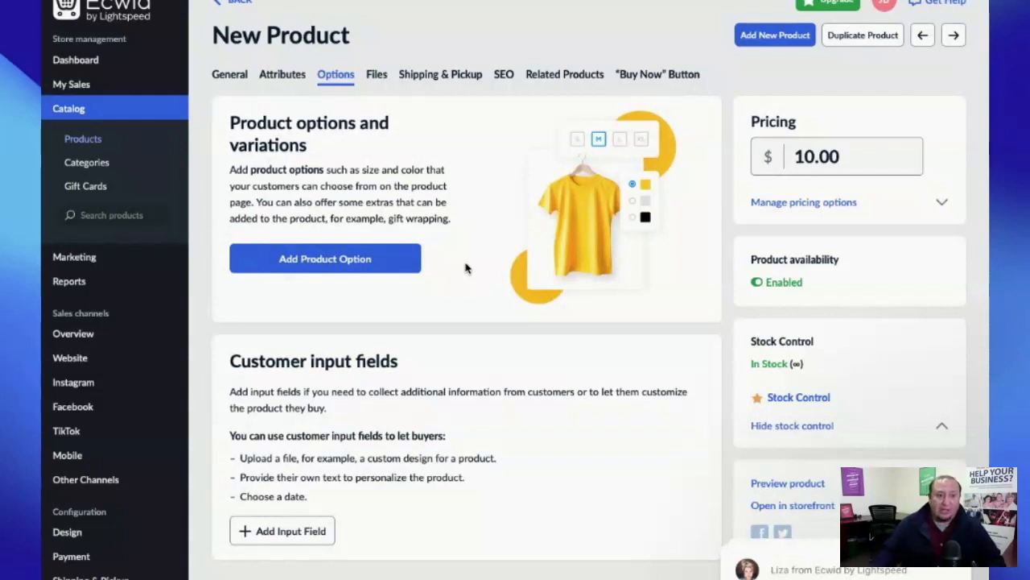
# - Check New Product's Files tab for its digital files settings
pyautogui.scroll(-1, 418, 169)
pyautogui.click(375, 68)
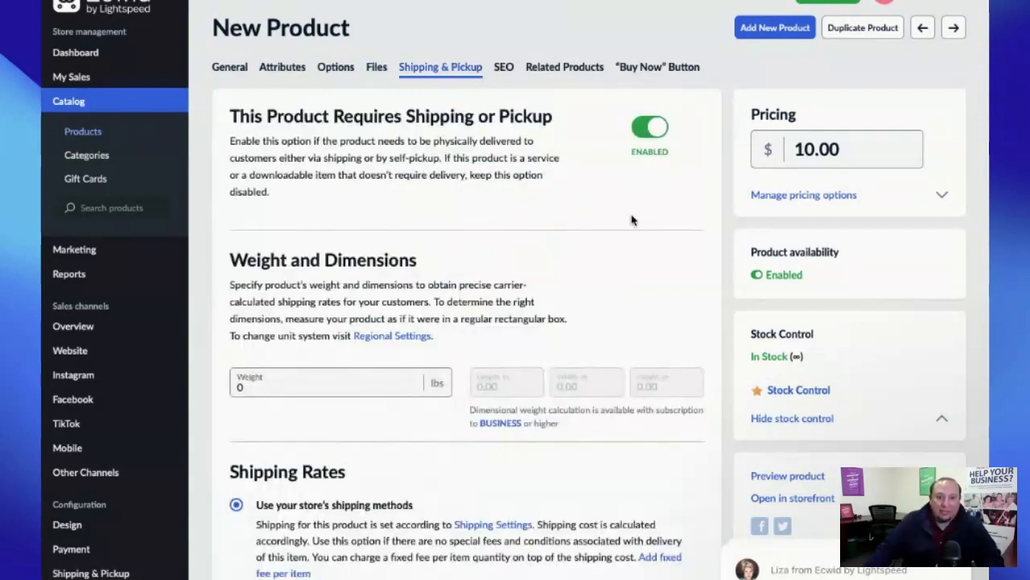
pyautogui.scroll(-1, 631, 218)
pyautogui.scroll(1, 631, 218)
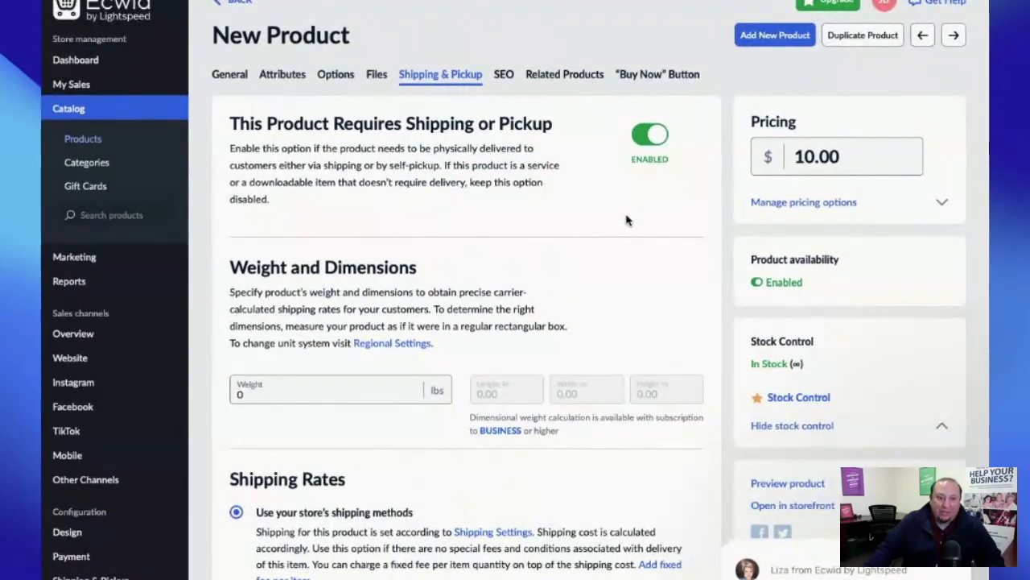
pyautogui.scroll(-1, 627, 219)
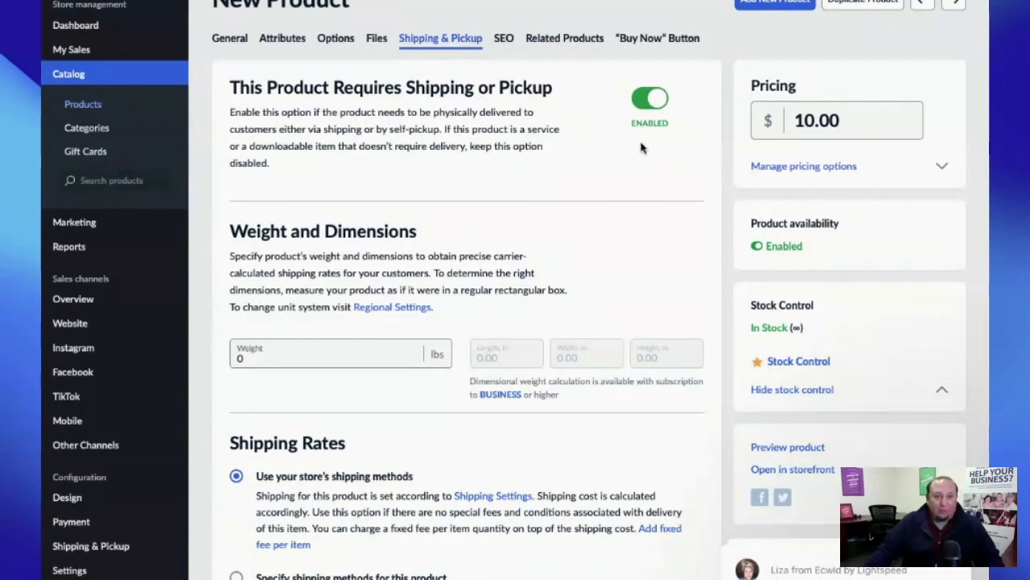
pyautogui.scroll(-3, 642, 148)
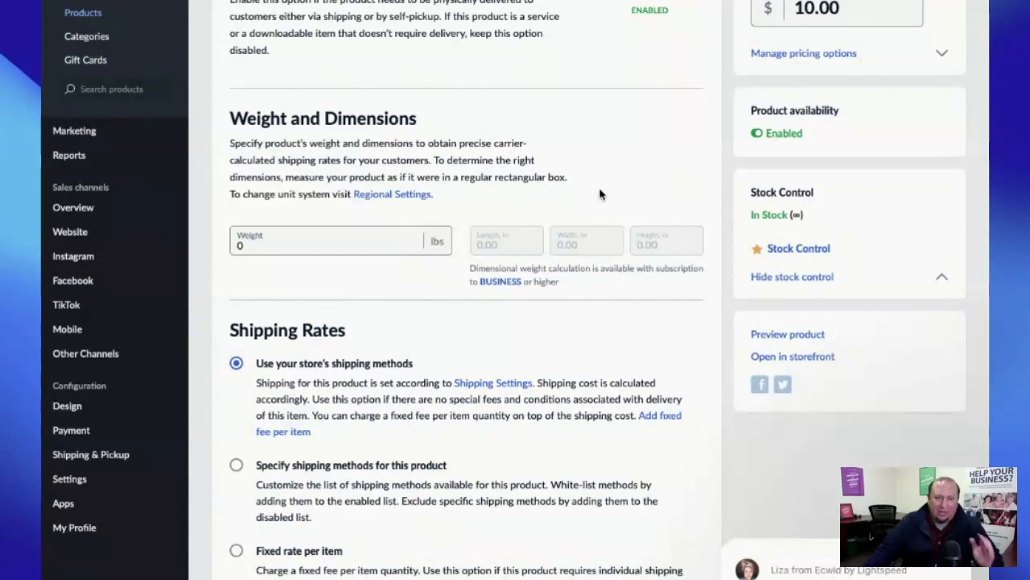
pyautogui.scroll(-1, 599, 194)
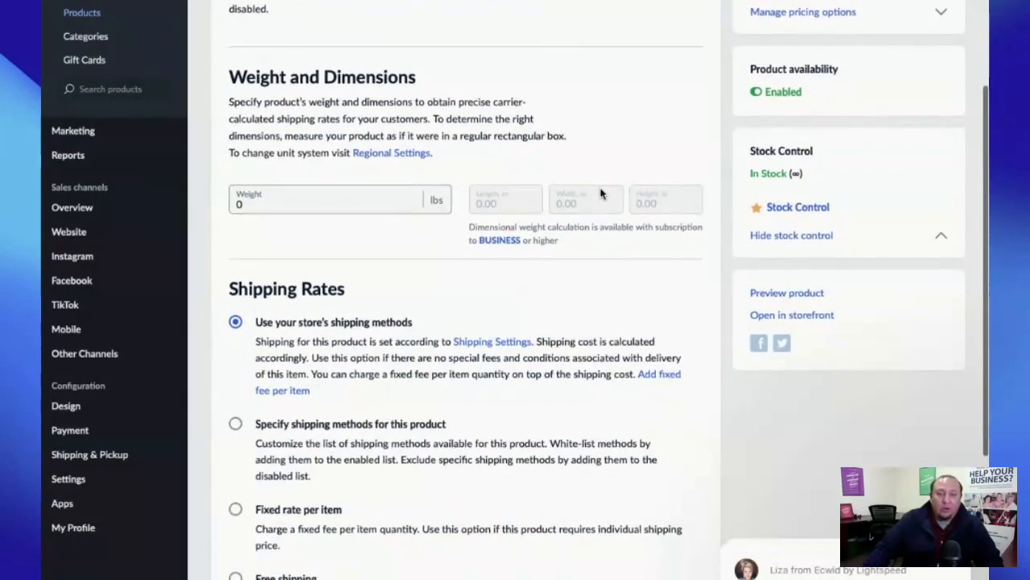
pyautogui.scroll(-1, 600, 194)
pyautogui.scroll(5, 602, 193)
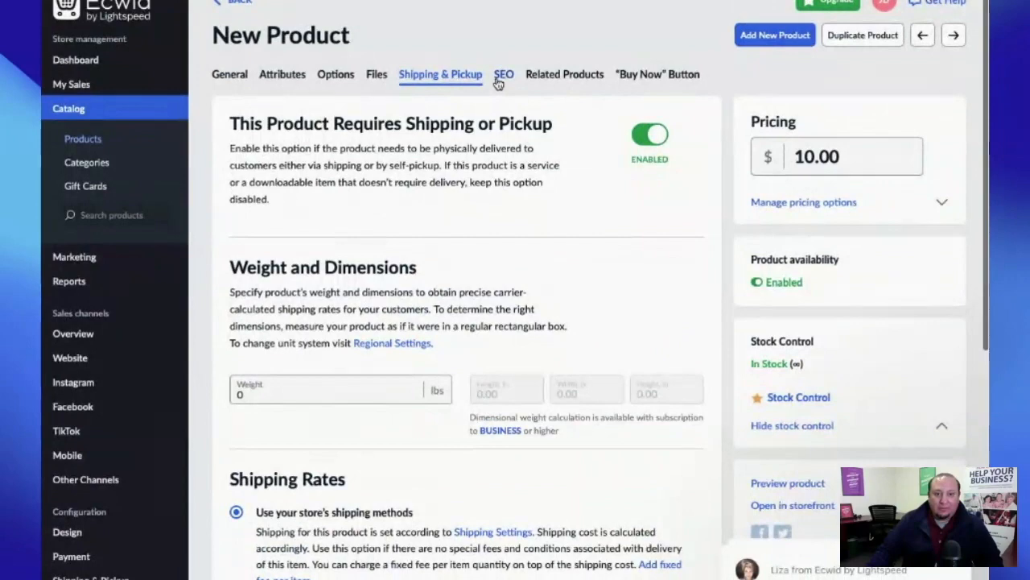
# - Review New Product's SEO tab, then its Related Products tab
pyautogui.click(500, 74)
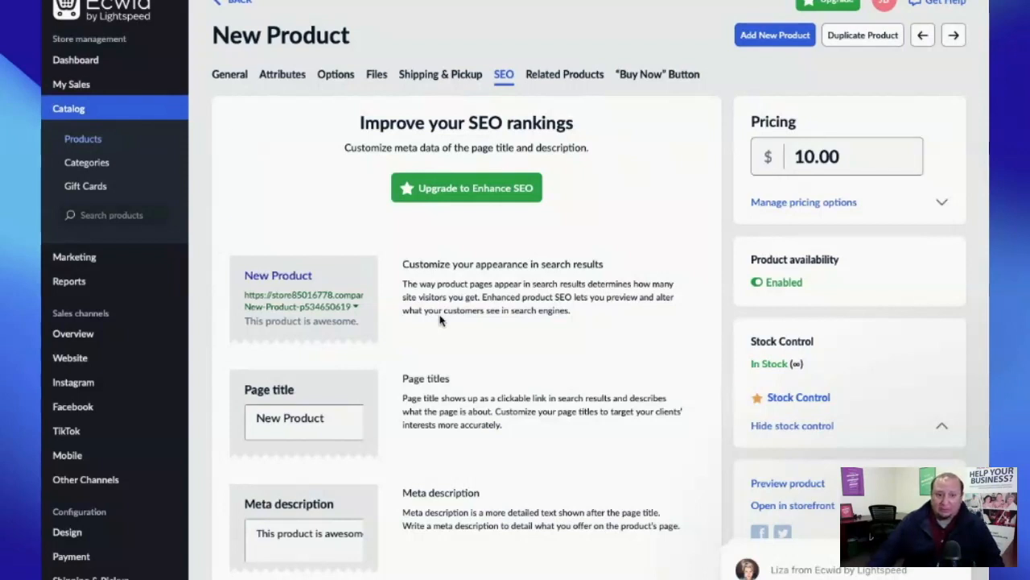
pyautogui.click(564, 74)
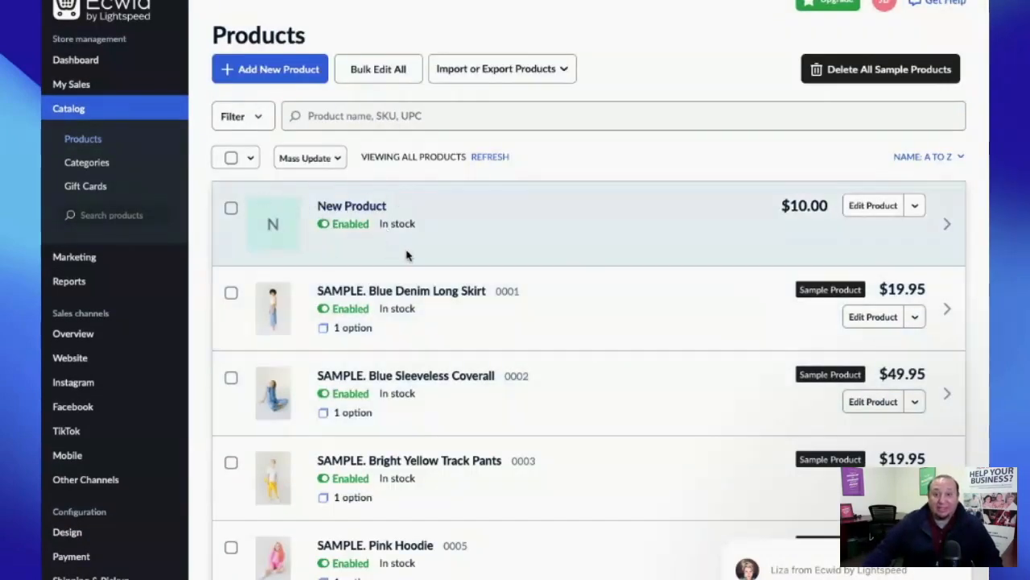
pyautogui.scroll(-5, 579, 225)
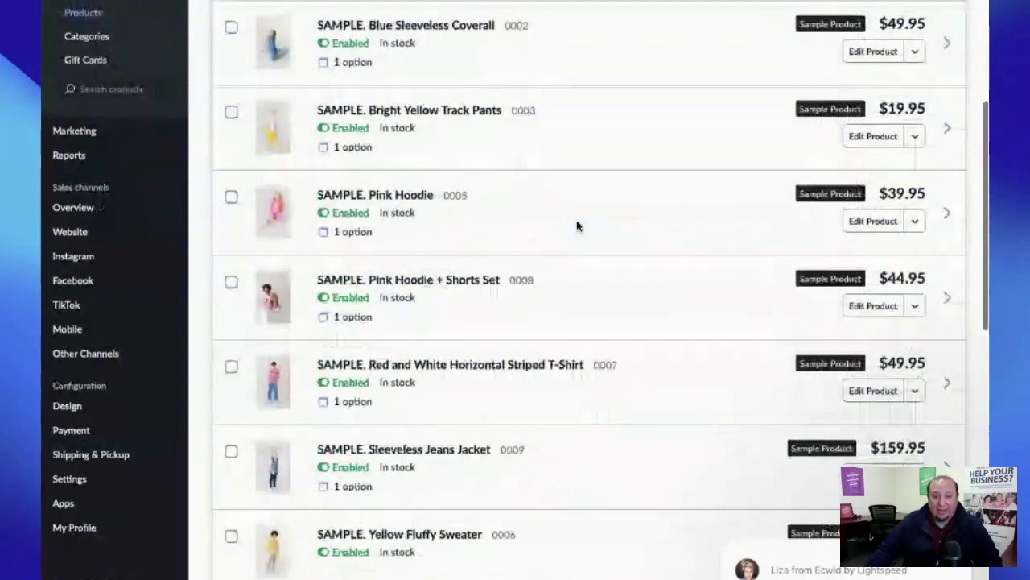
pyautogui.scroll(5, 577, 225)
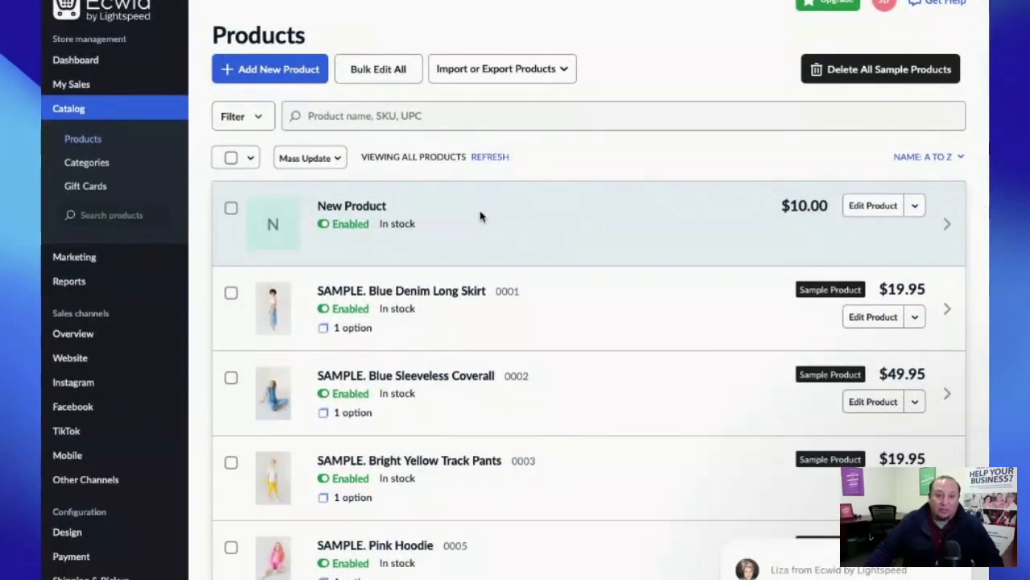
pyautogui.scroll(-2, 481, 216)
pyautogui.scroll(2, 482, 216)
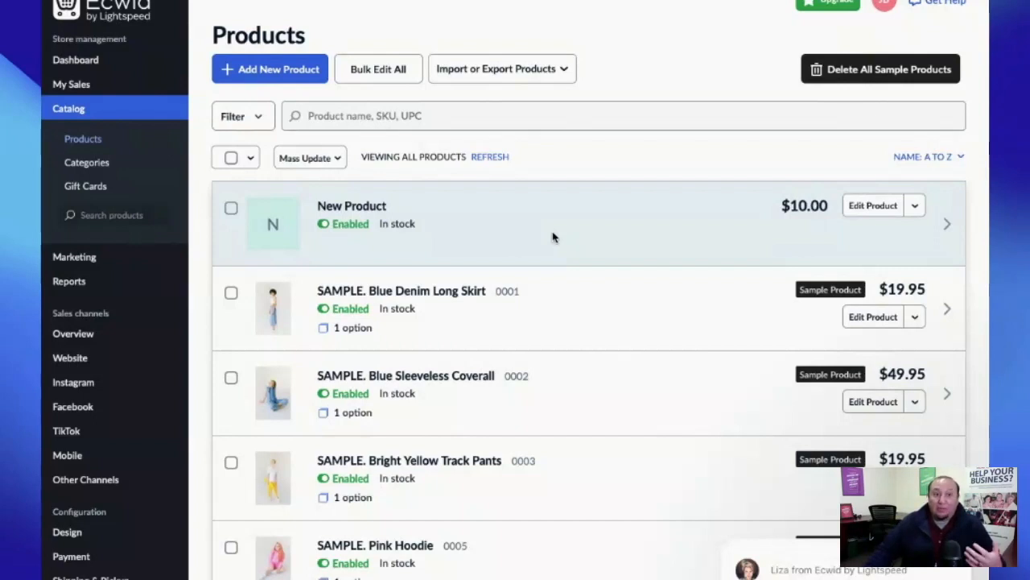
pyautogui.scroll(-3, 198, 214)
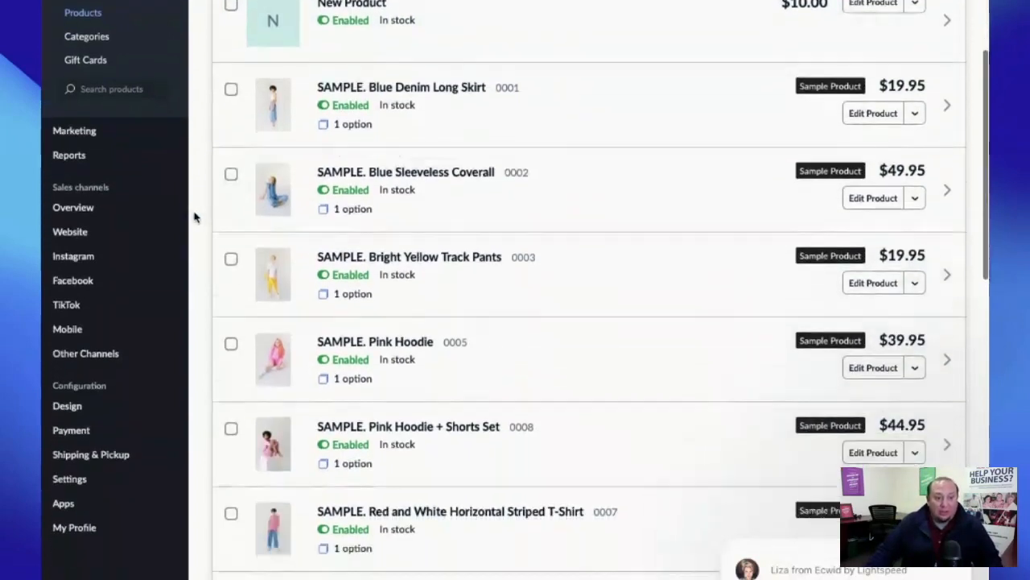
pyautogui.click(80, 456)
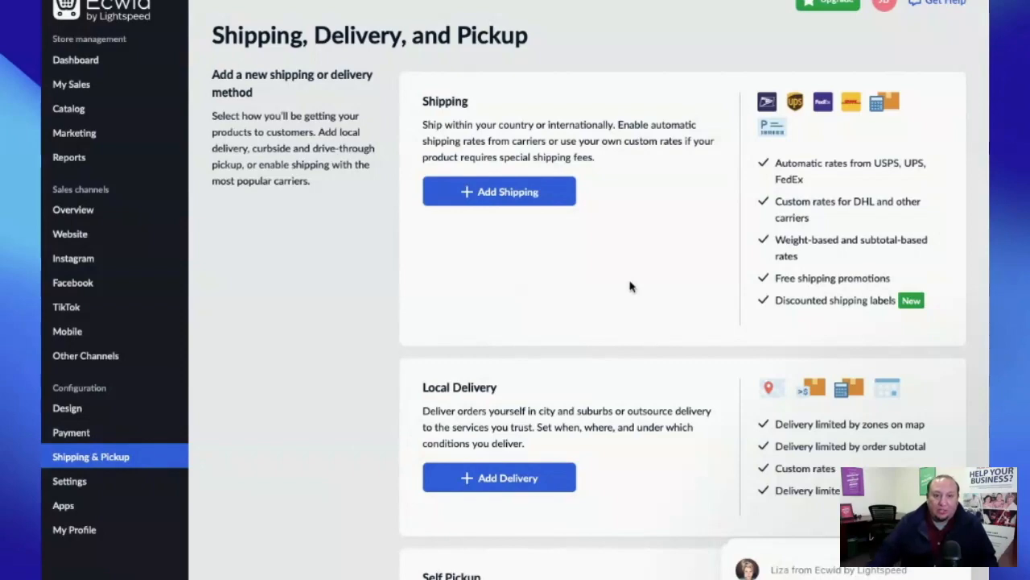
# - From the Shipping, Delivery, and Pickup page, start a new shipping method to reach the carrier list
pyautogui.scroll(-3, 557, 298)
pyautogui.scroll(3, 558, 298)
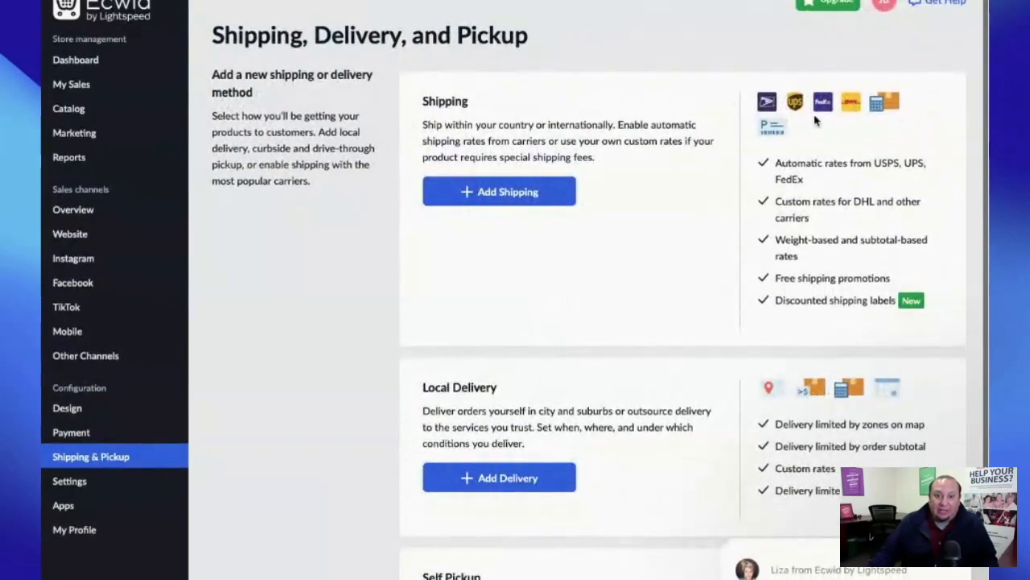
pyautogui.scroll(-3, 682, 239)
pyautogui.scroll(-1, 695, 341)
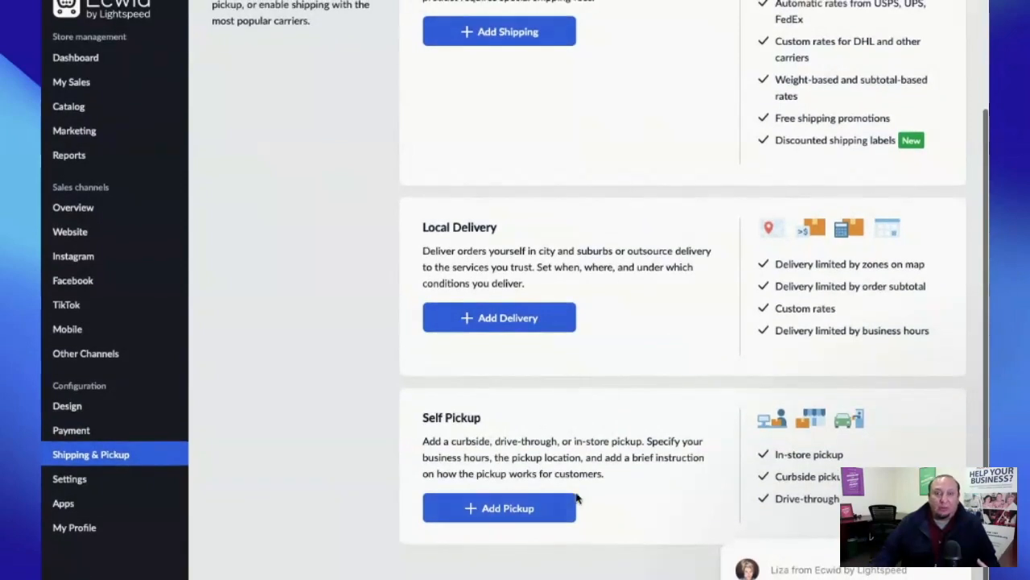
pyautogui.scroll(2, 564, 491)
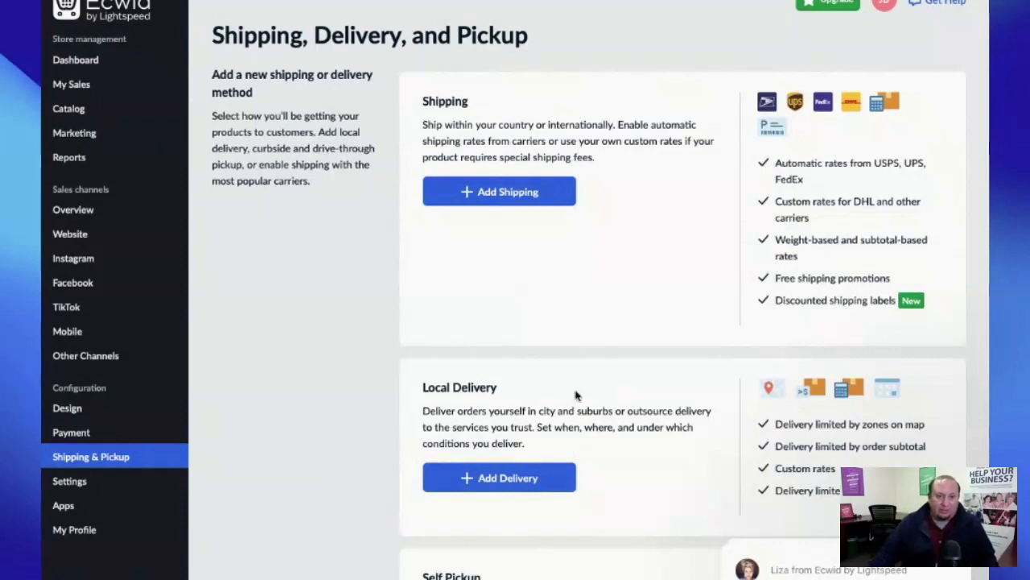
pyautogui.click(494, 194)
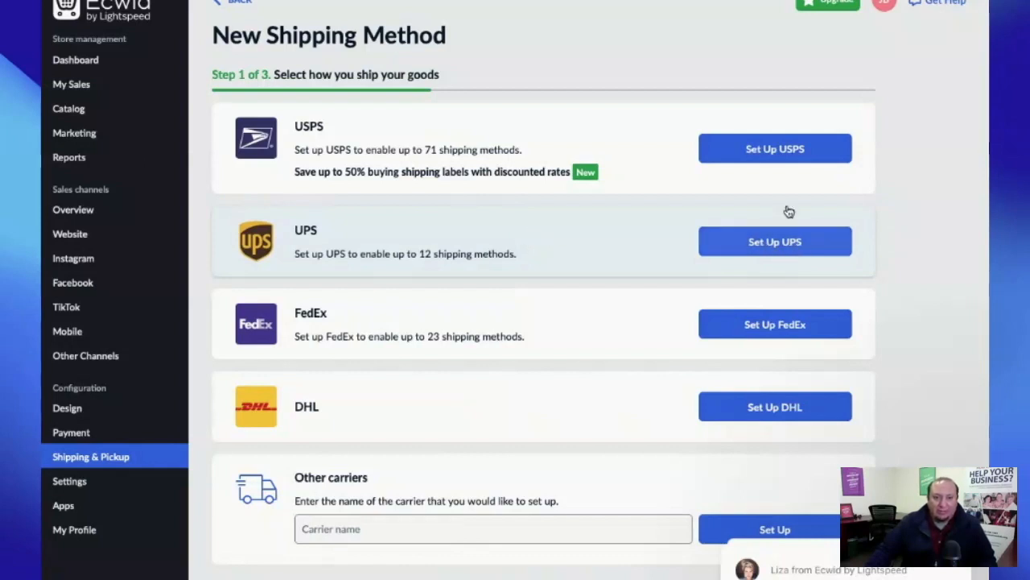
# - Choose USPS with automatically calculated rates and review its 71 enabled services
pyautogui.click(766, 153)
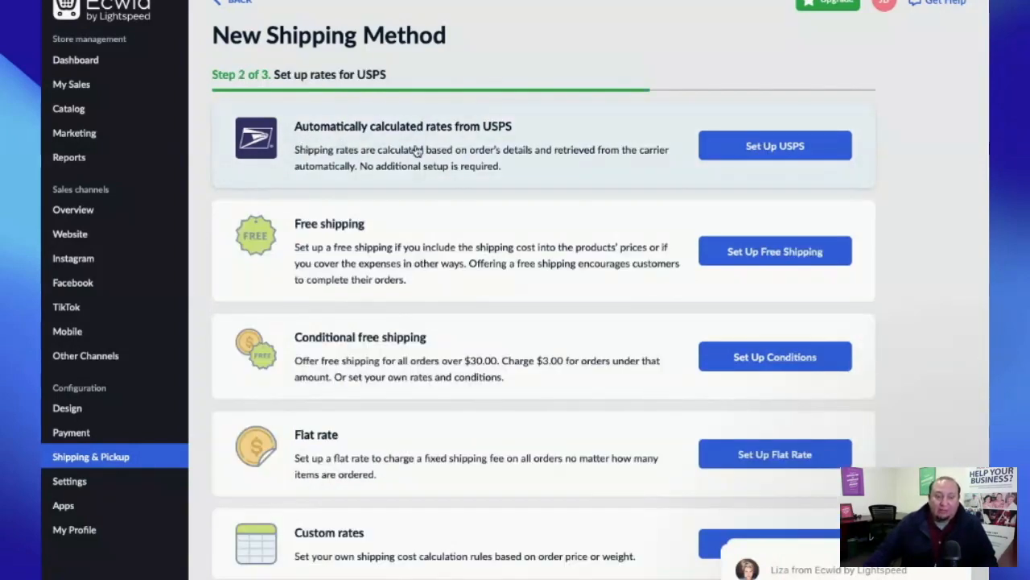
pyautogui.click(748, 147)
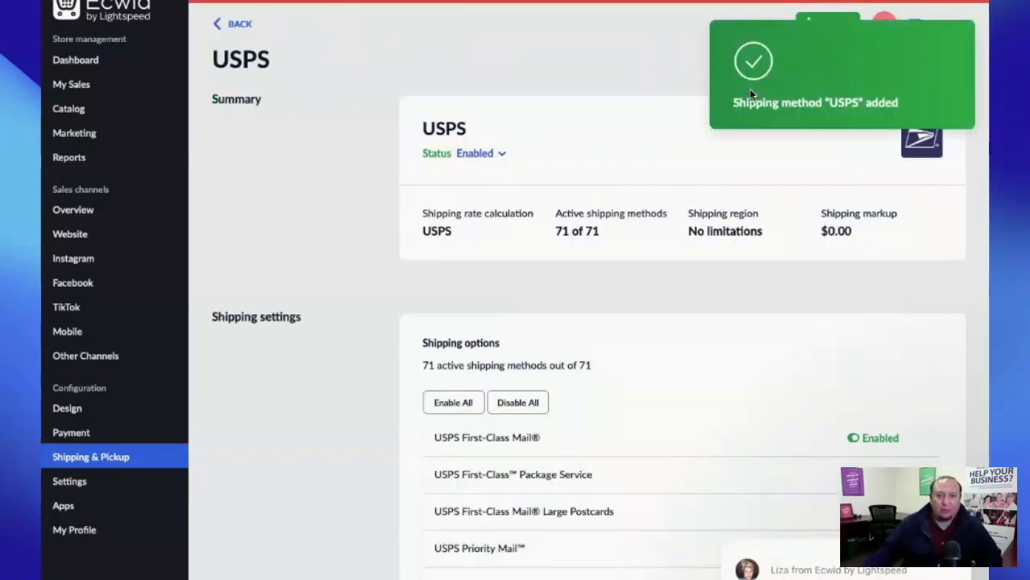
pyautogui.scroll(-2, 707, 178)
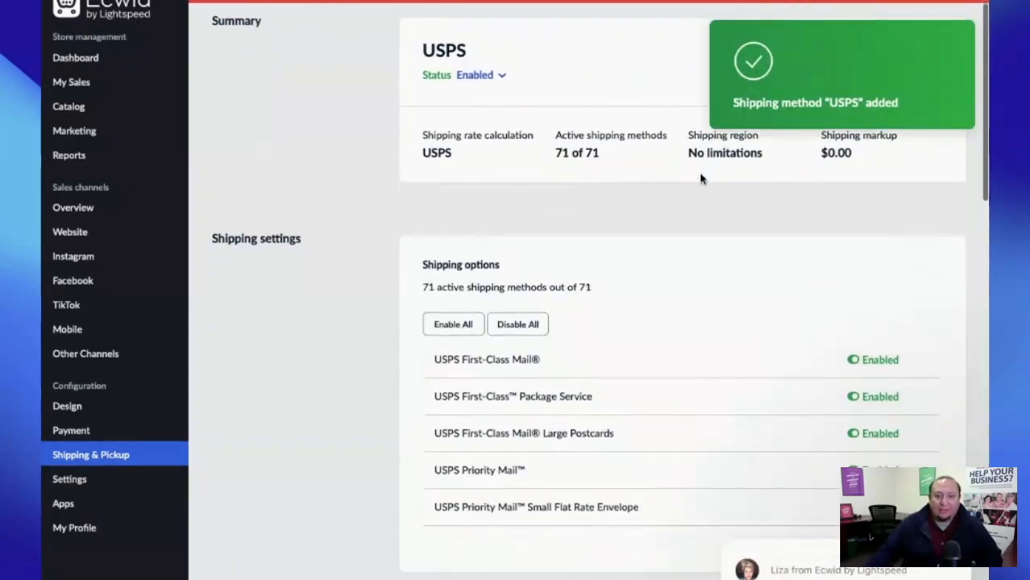
pyautogui.scroll(-1, 705, 178)
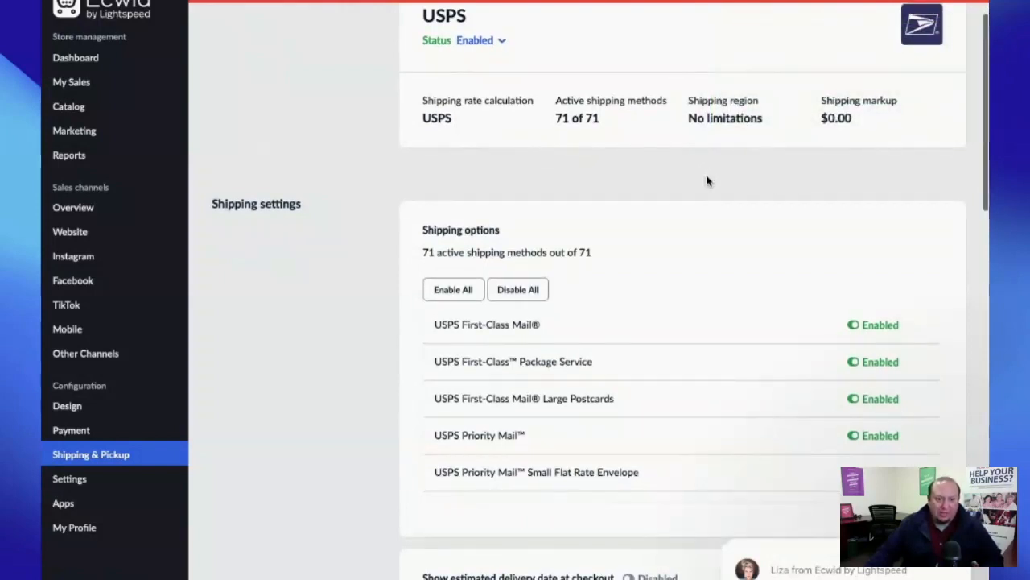
pyautogui.scroll(-3, 708, 181)
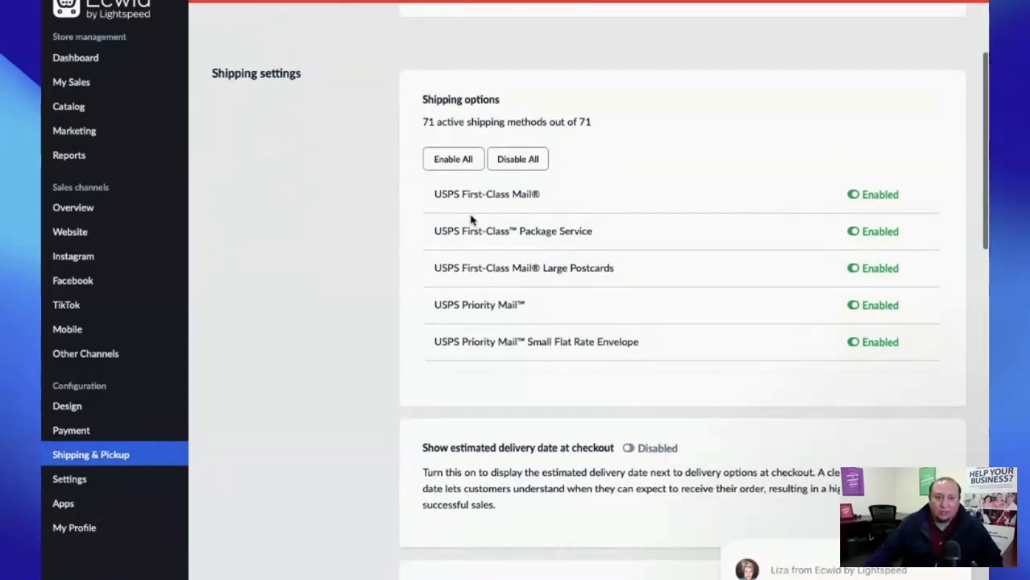
pyautogui.scroll(-2, 690, 250)
pyautogui.scroll(-8, 690, 250)
pyautogui.scroll(-10, 690, 250)
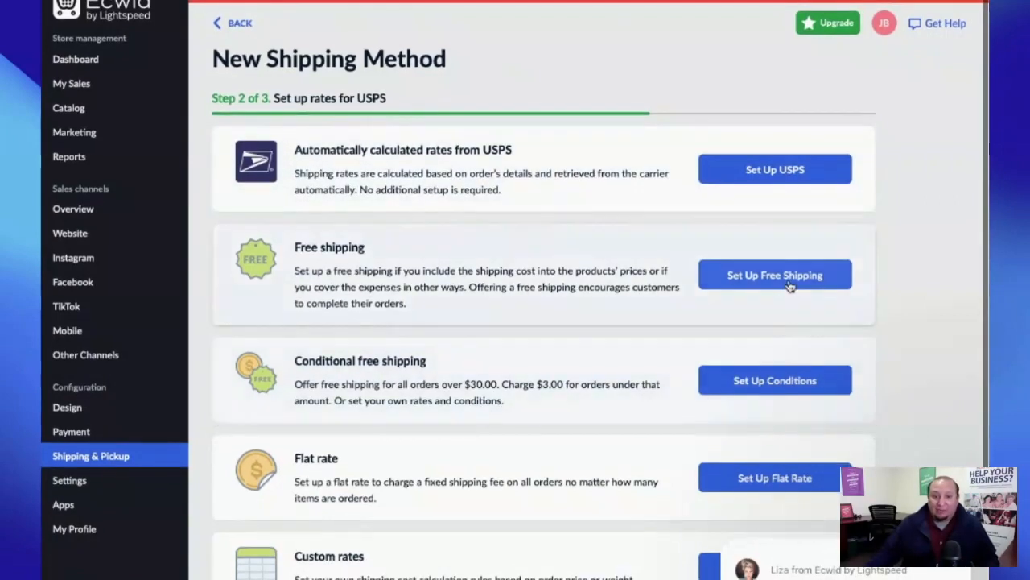
# - Look over the free shipping form, then go back to the USPS rate options
pyautogui.click(789, 283)
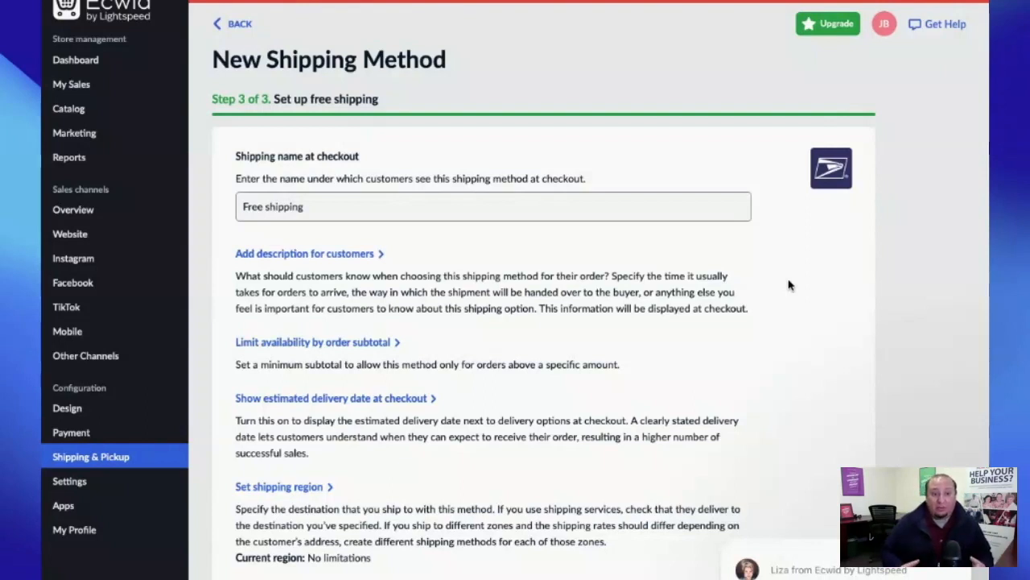
pyautogui.scroll(-3, 789, 284)
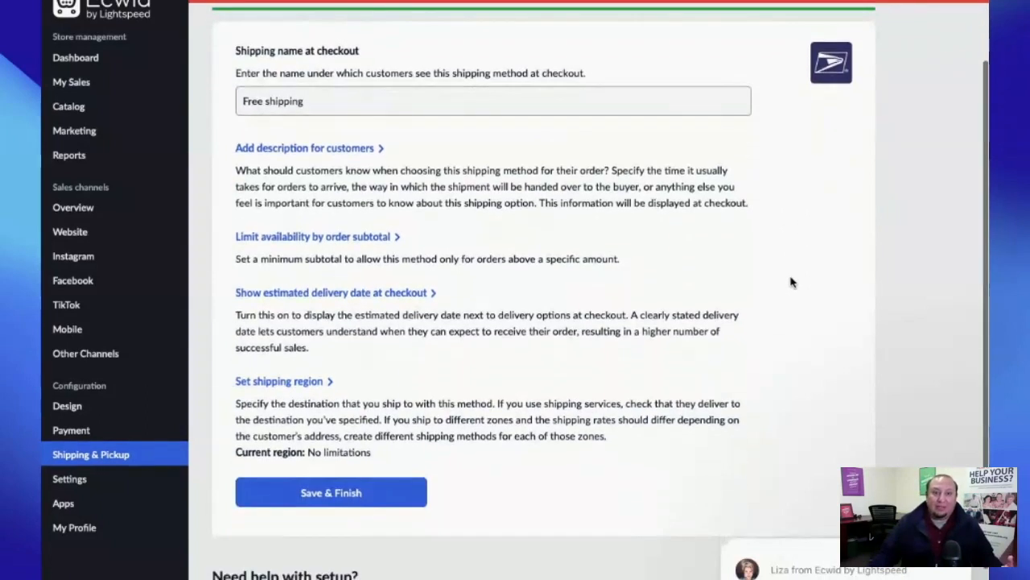
pyautogui.scroll(1, 792, 283)
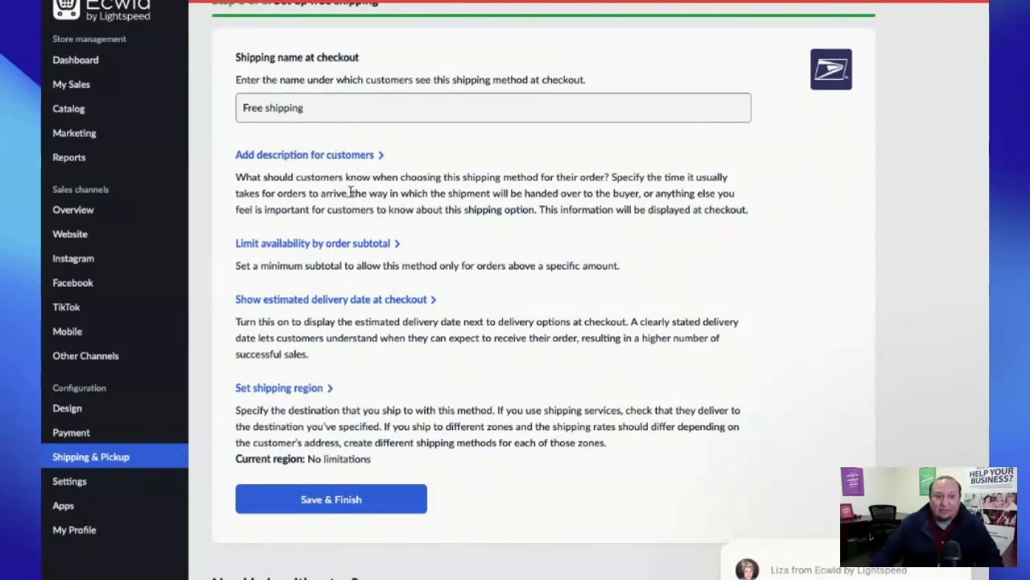
pyautogui.scroll(2, 792, 373)
pyautogui.hotkey('alt', 'Left')
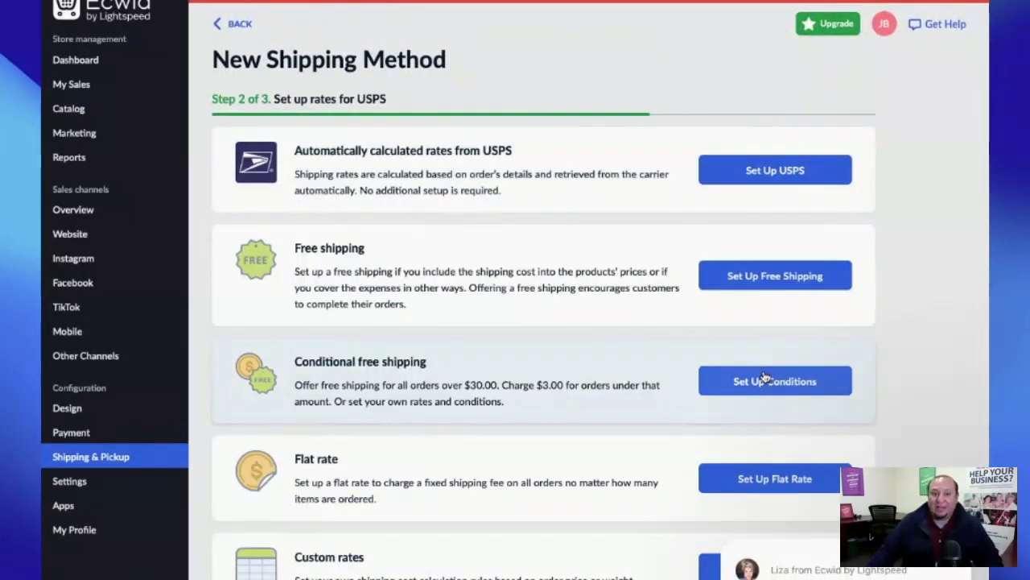
# - Choose custom rates for the USPS Standard shipping method
pyautogui.click(764, 379)
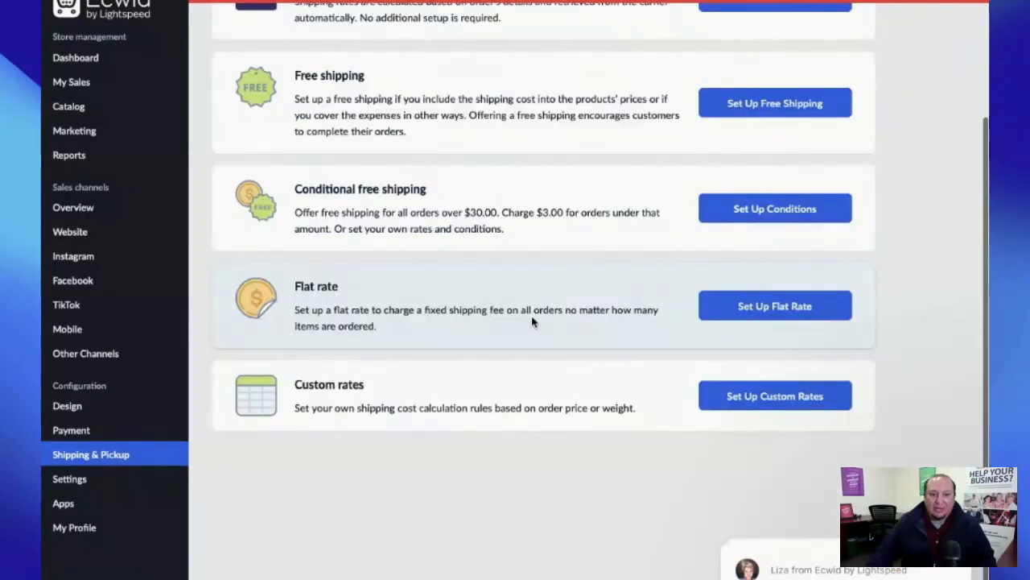
# - Try a flat rate instead, switching its amount type from Amount to Percent
pyautogui.click(534, 322)
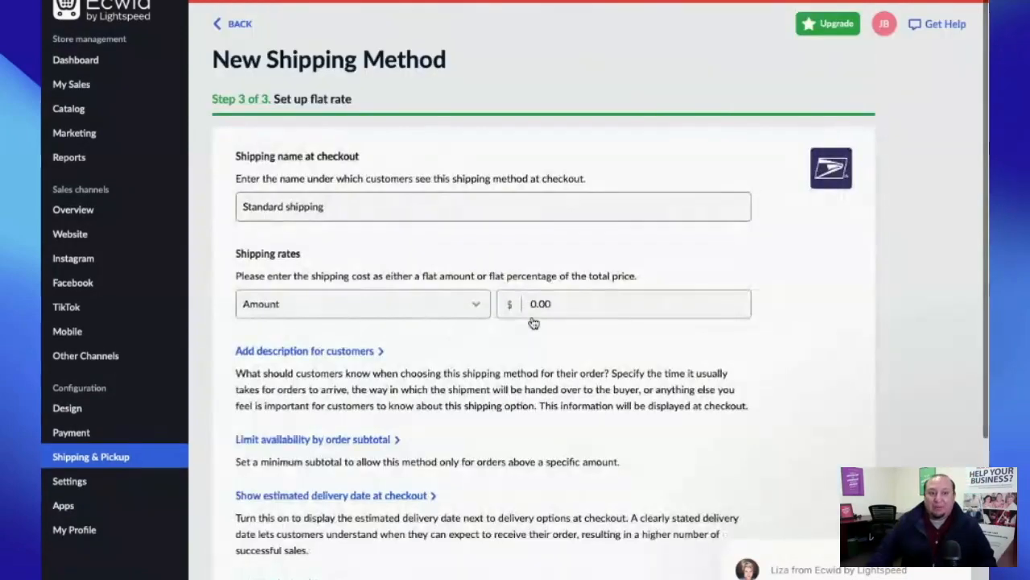
pyautogui.click(352, 210)
pyautogui.press('Tab')
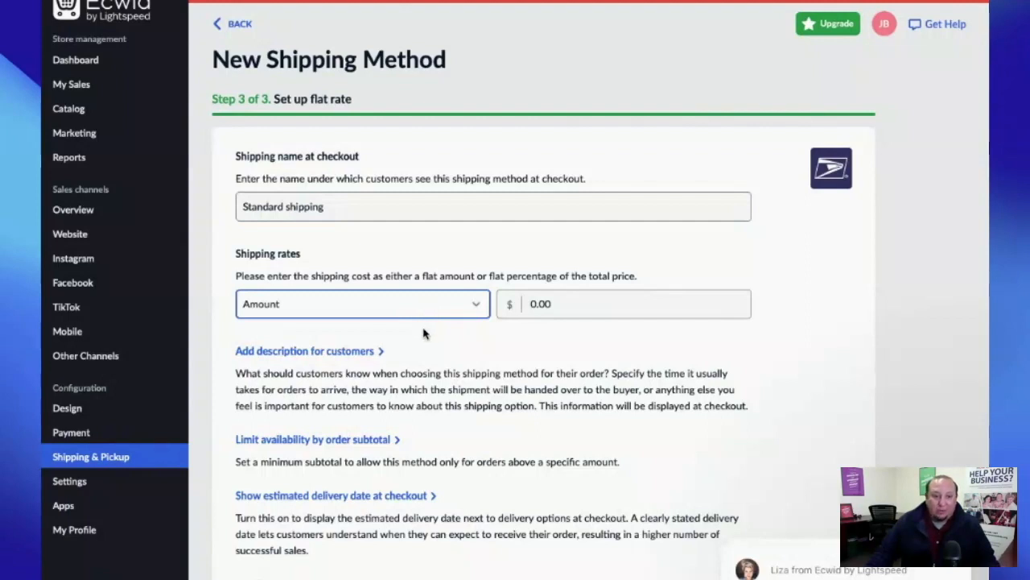
pyautogui.press('Down')
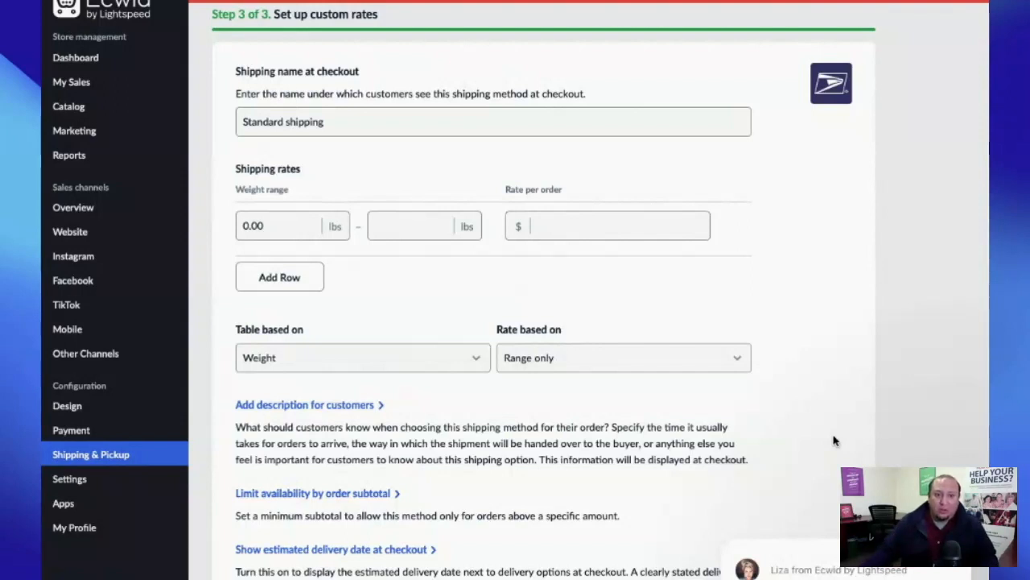
pyautogui.scroll(2, 773, 371)
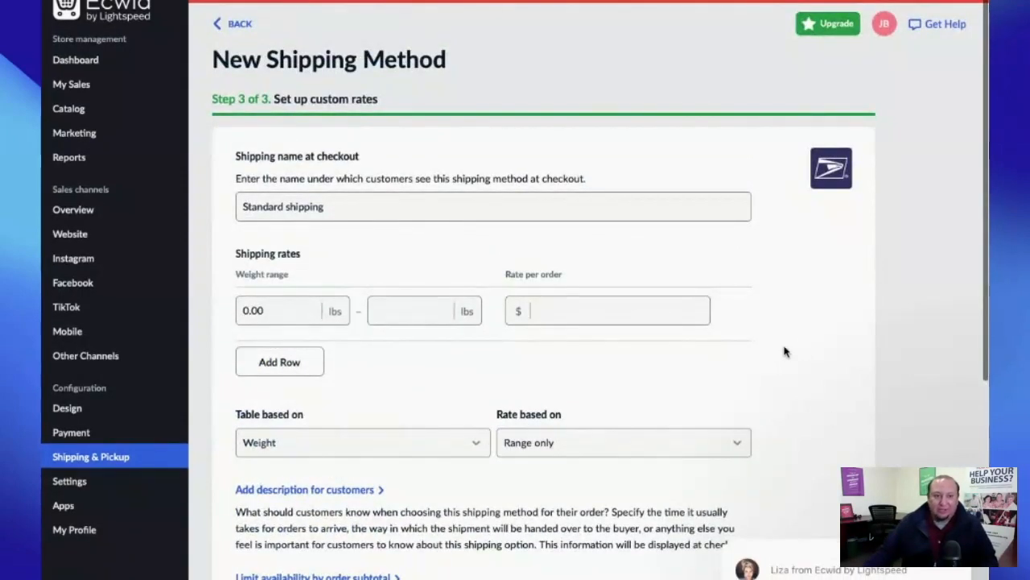
# - Compare the UPS, FedEx and DHL rate options, then open the Payment settings
pyautogui.click(239, 25)
pyautogui.click(775, 254)
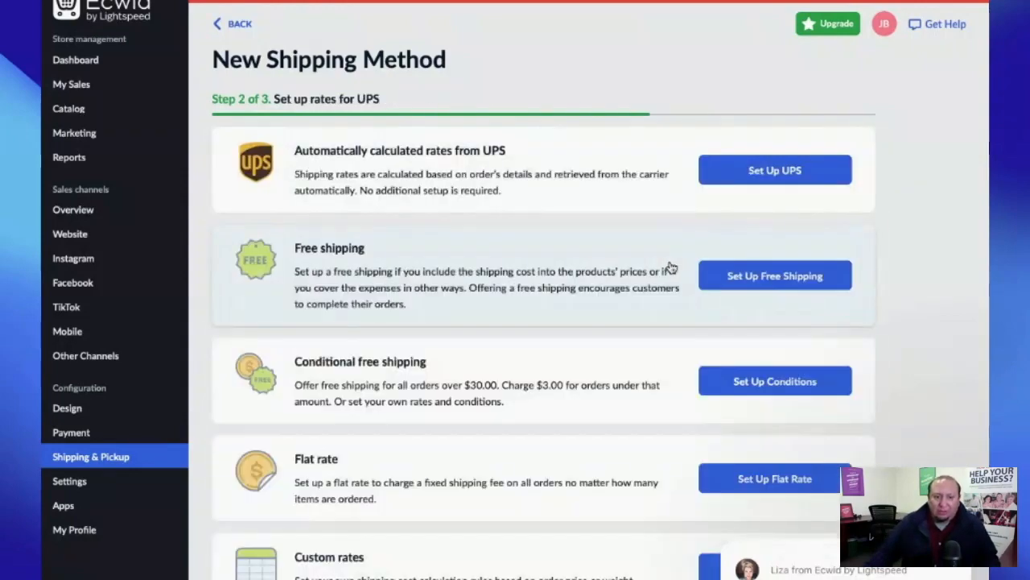
pyautogui.click(235, 25)
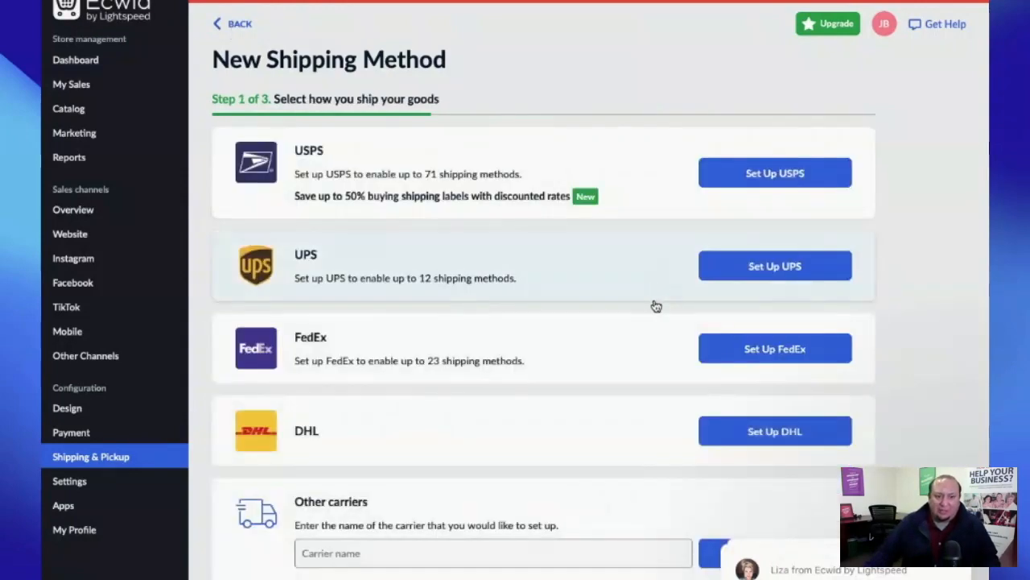
pyautogui.click(646, 333)
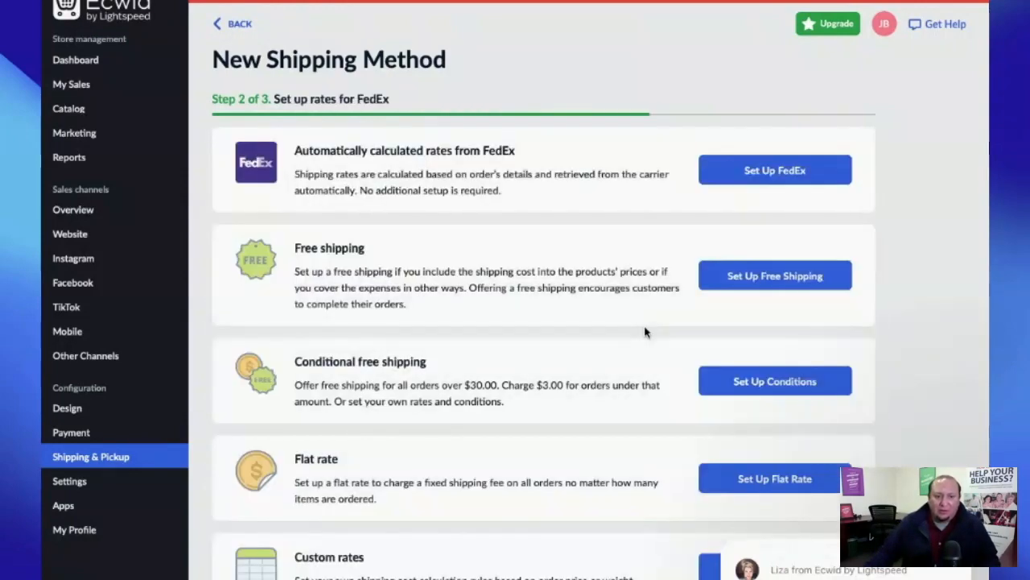
pyautogui.click(235, 24)
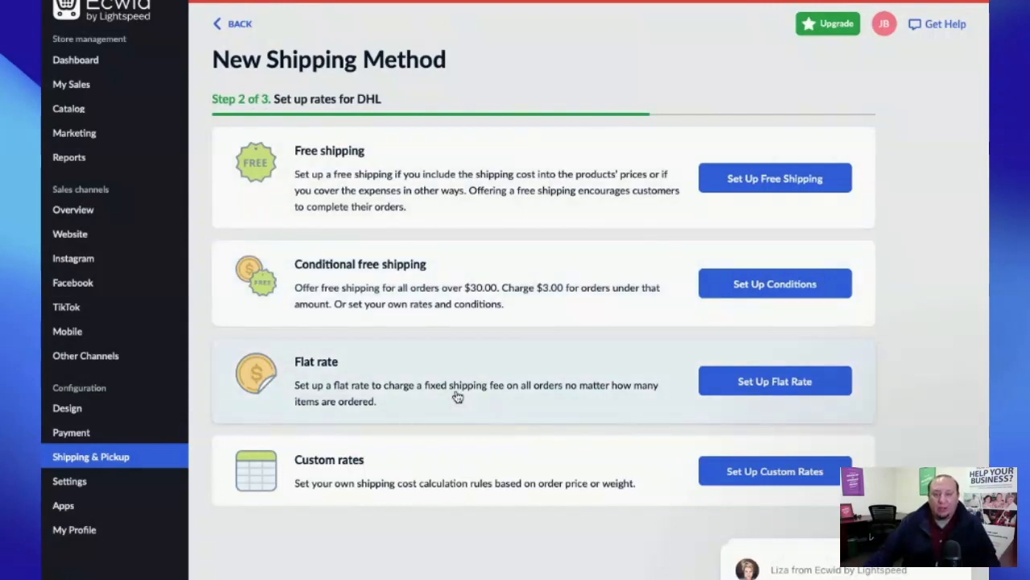
pyautogui.click(236, 26)
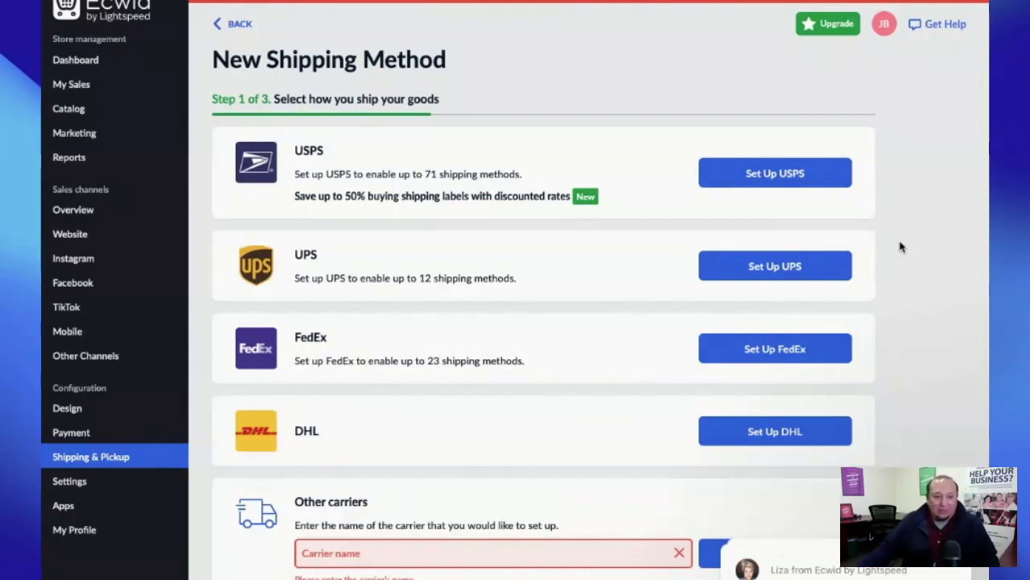
pyautogui.click(95, 432)
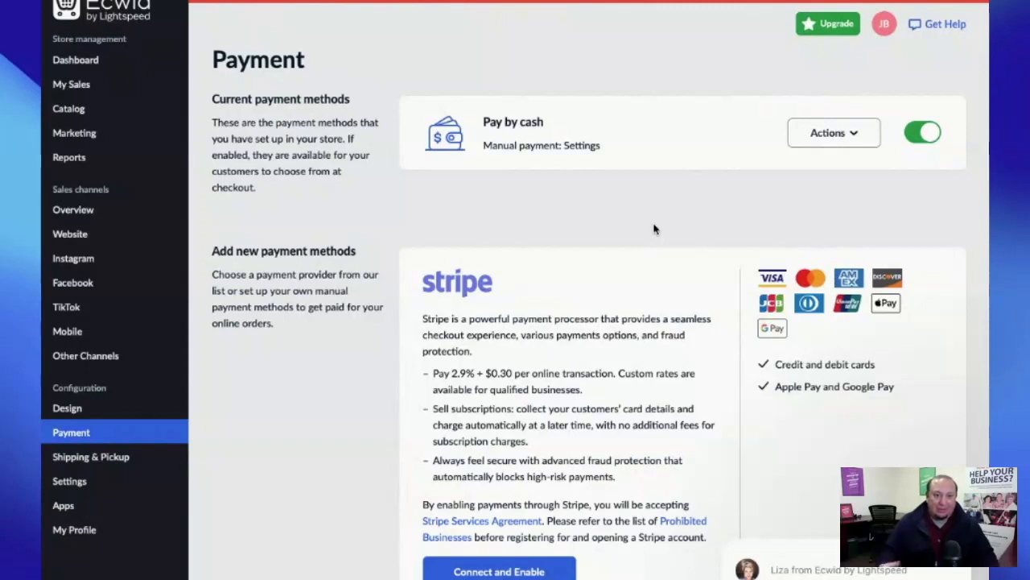
pyautogui.scroll(-2, 611, 239)
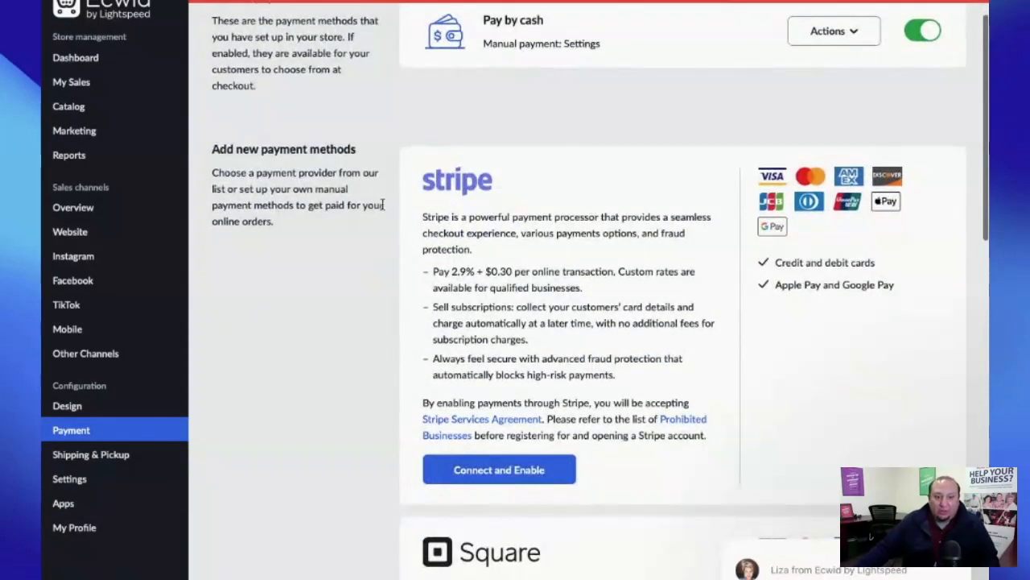
pyautogui.scroll(-4, 515, 234)
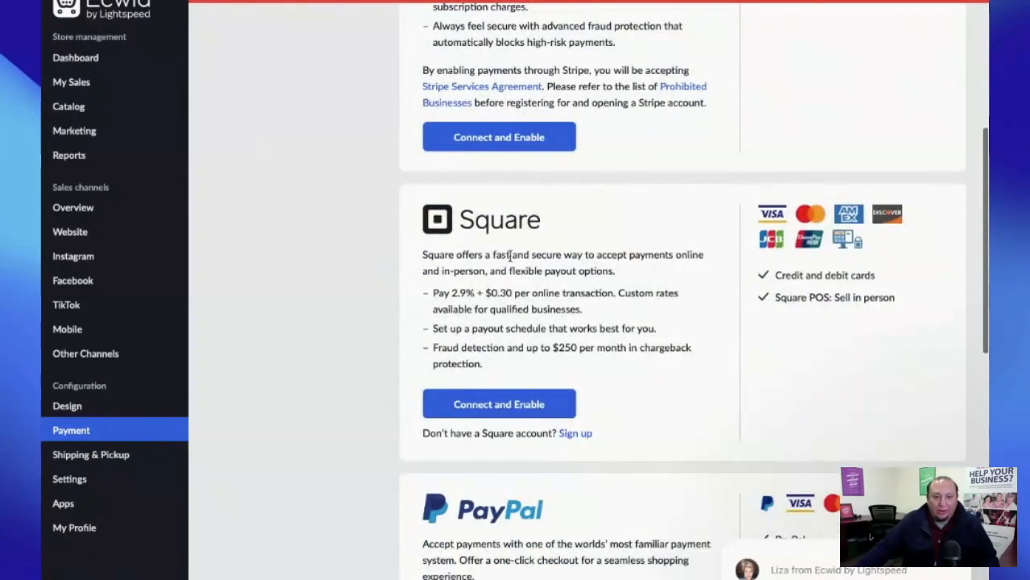
pyautogui.scroll(-3, 469, 238)
pyautogui.scroll(4, 697, 289)
pyautogui.scroll(3, 697, 288)
pyautogui.scroll(-1, 697, 288)
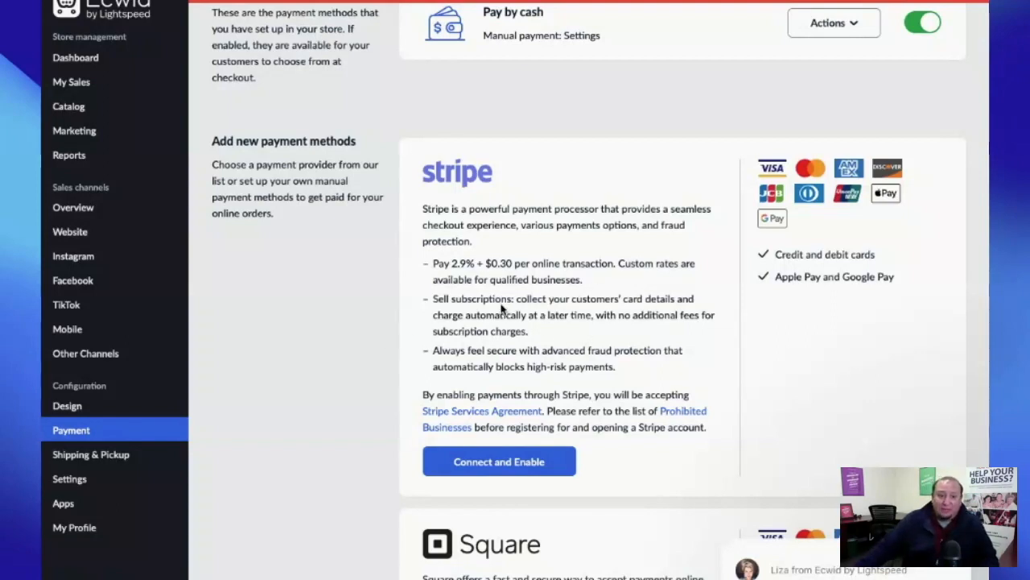
pyautogui.scroll(-1, 668, 334)
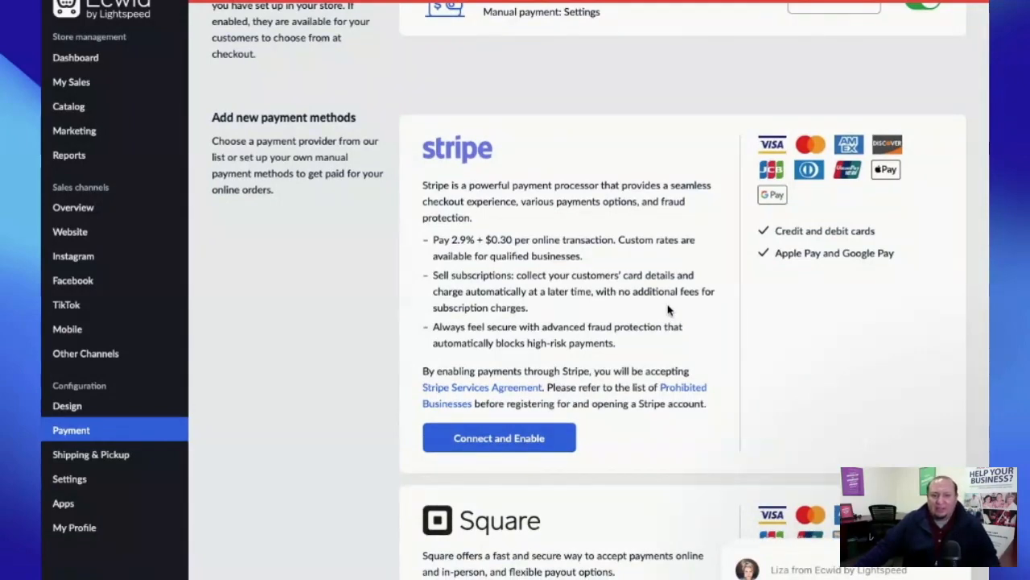
pyautogui.scroll(-5, 667, 306)
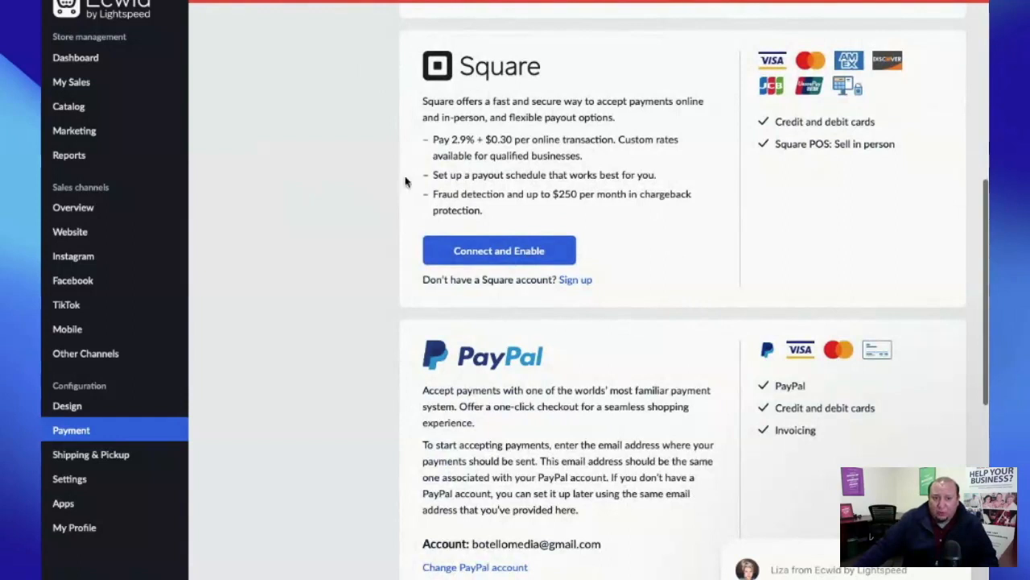
pyautogui.scroll(1, 554, 168)
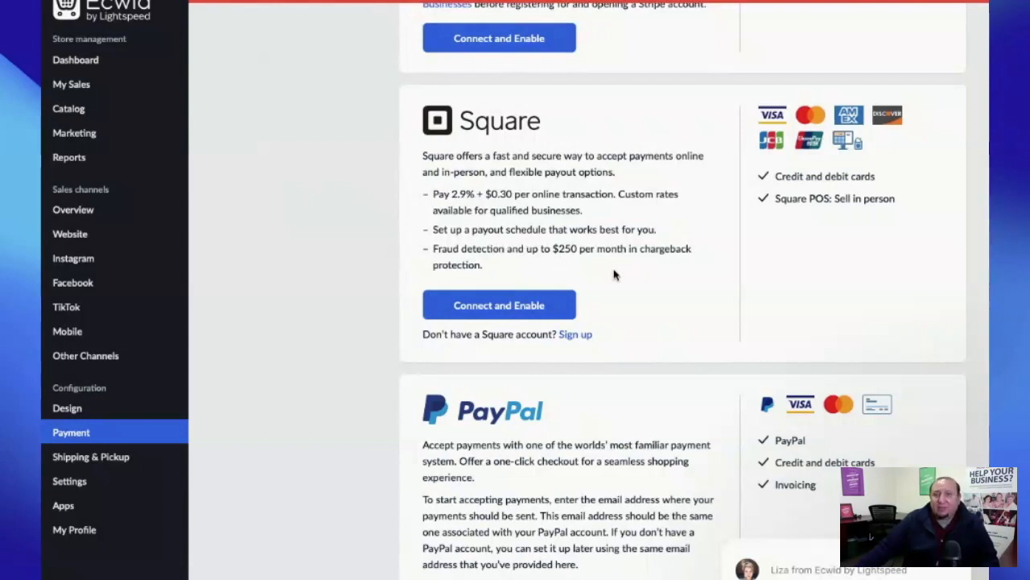
pyautogui.scroll(-5, 614, 274)
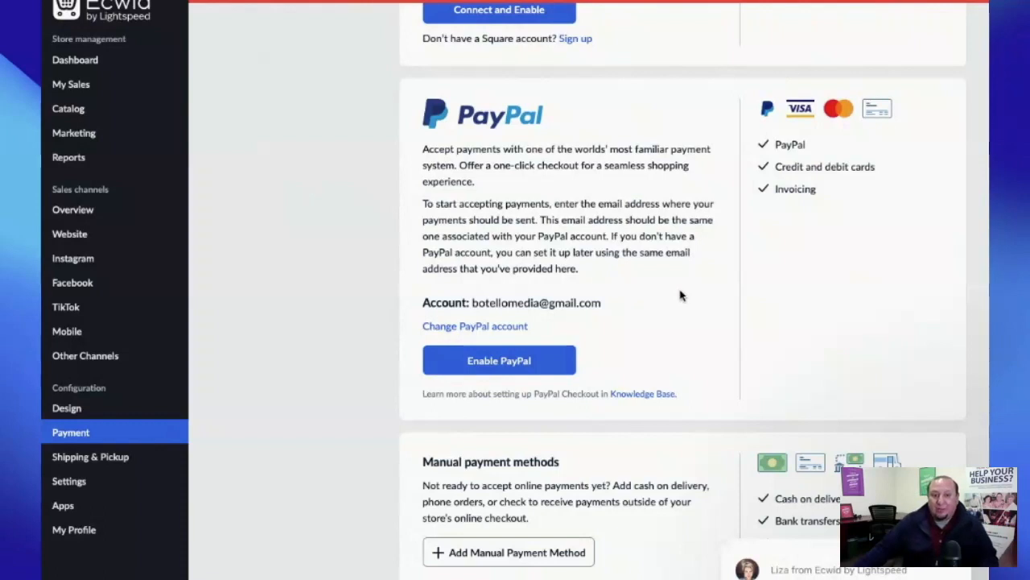
pyautogui.scroll(-1, 680, 295)
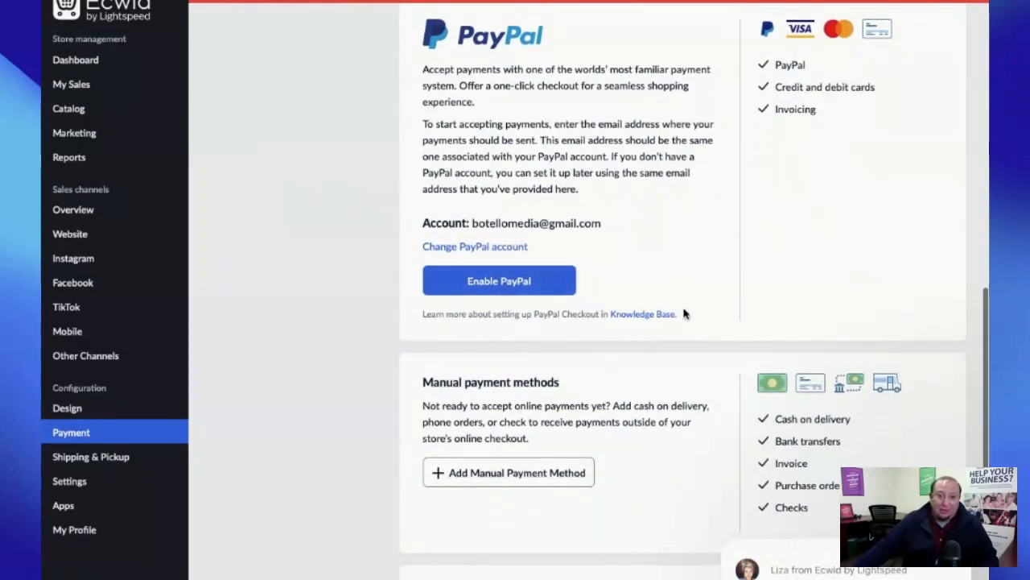
pyautogui.scroll(-1, 720, 341)
pyautogui.scroll(-2, 720, 341)
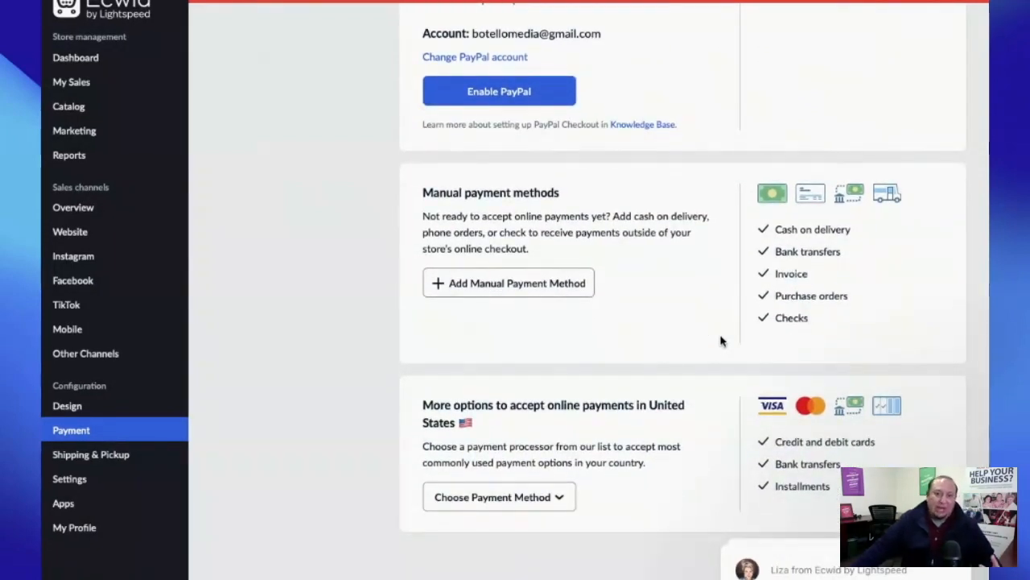
pyautogui.scroll(-3, 706, 357)
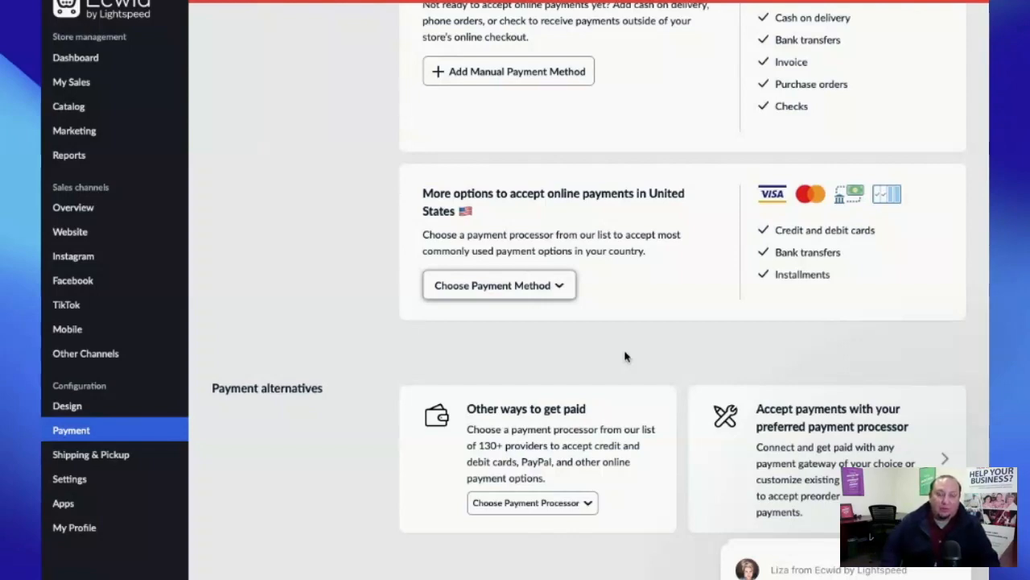
pyautogui.scroll(7, 625, 357)
pyautogui.scroll(10, 625, 356)
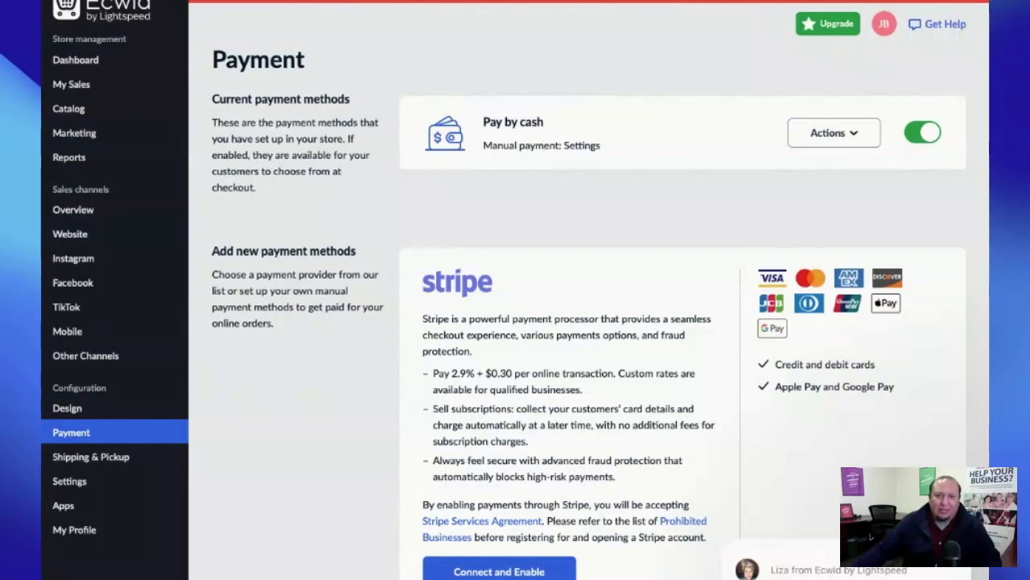
# - Open a new Safari tab with Cmd+T
pyautogui.press('super+t')
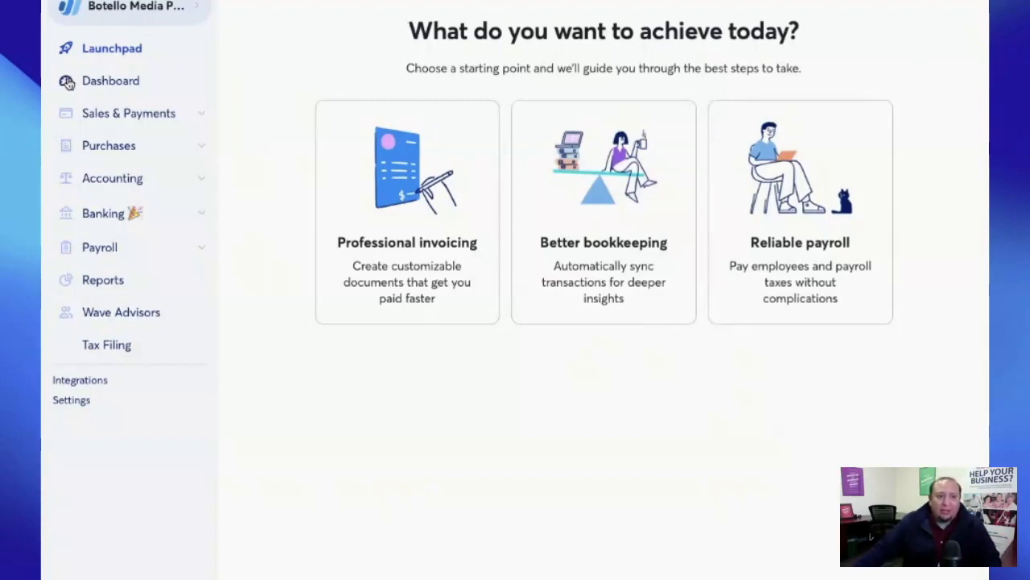
# - Open the Wave business dashboard and scroll through it
pyautogui.click(112, 83)
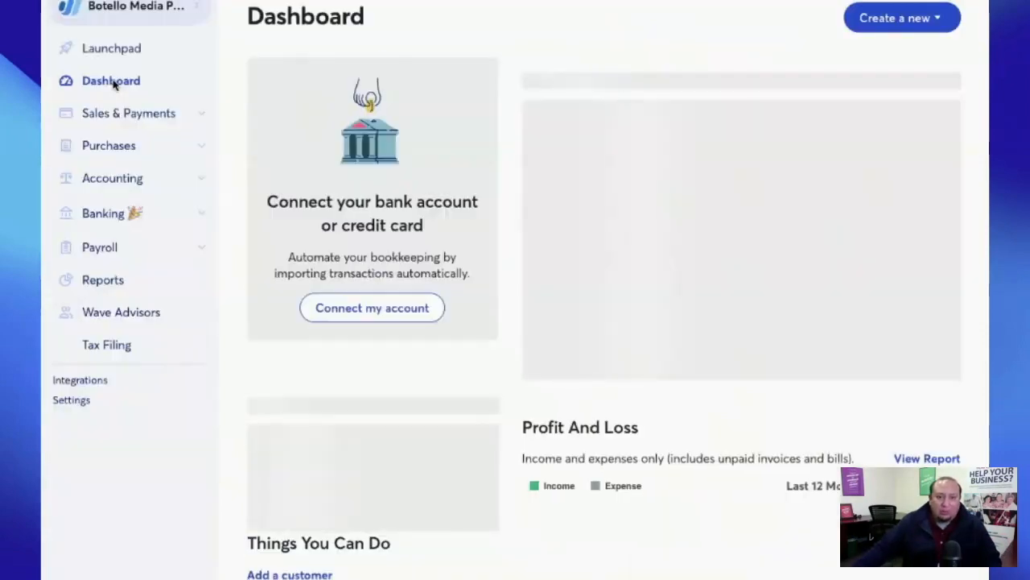
pyautogui.scroll(-4, 733, 216)
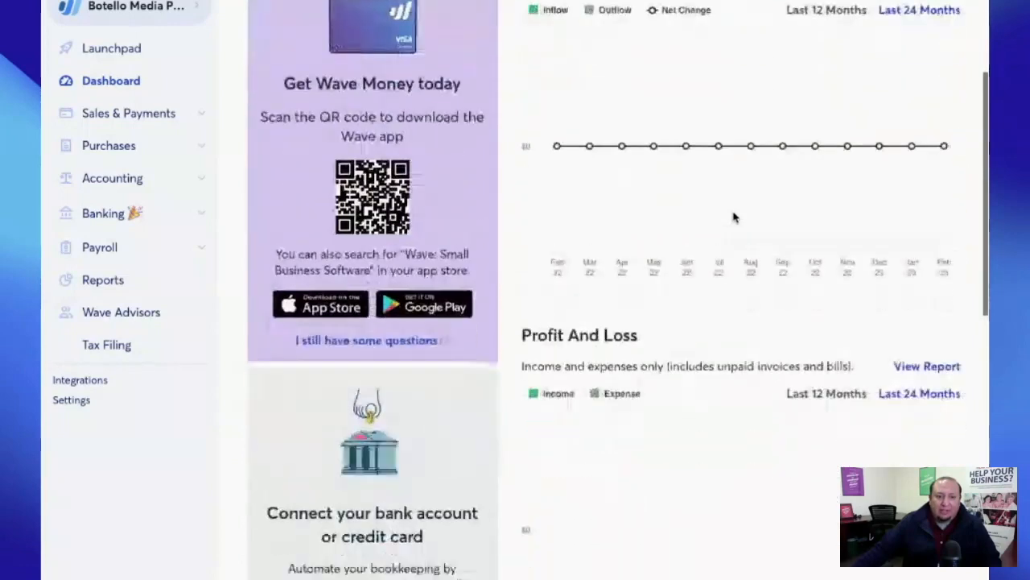
pyautogui.scroll(-1, 718, 254)
pyautogui.scroll(1, 717, 254)
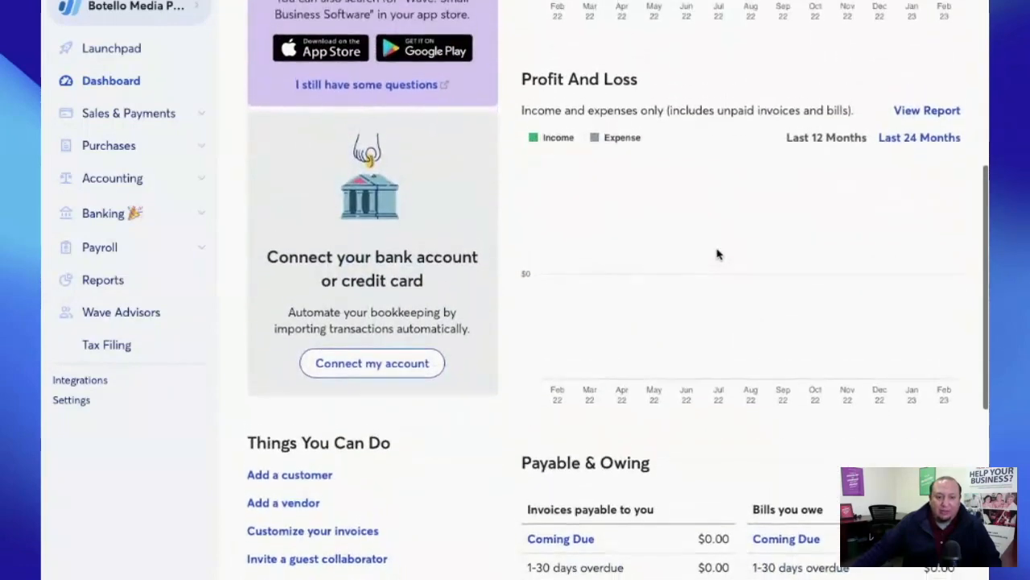
pyautogui.scroll(6, 688, 368)
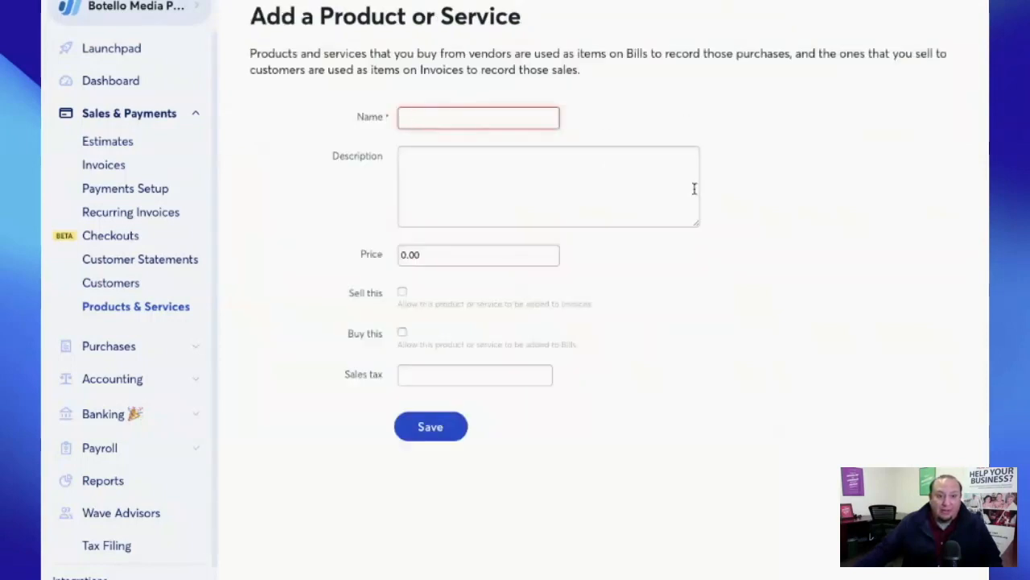
# - Name the product 'New Product' and describe it as 'This is an awesome product'
pyautogui.click(444, 154)
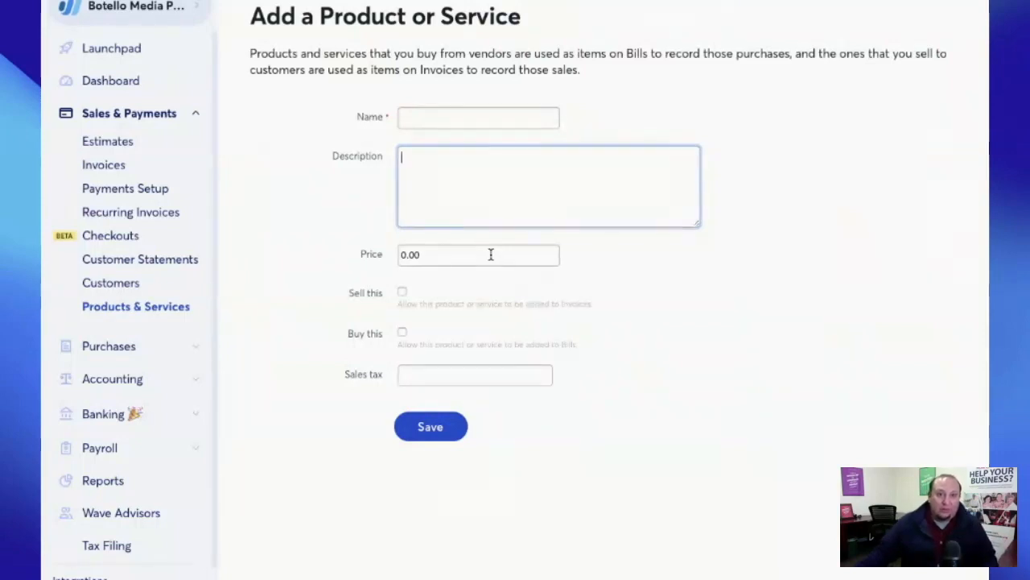
pyautogui.click(450, 117)
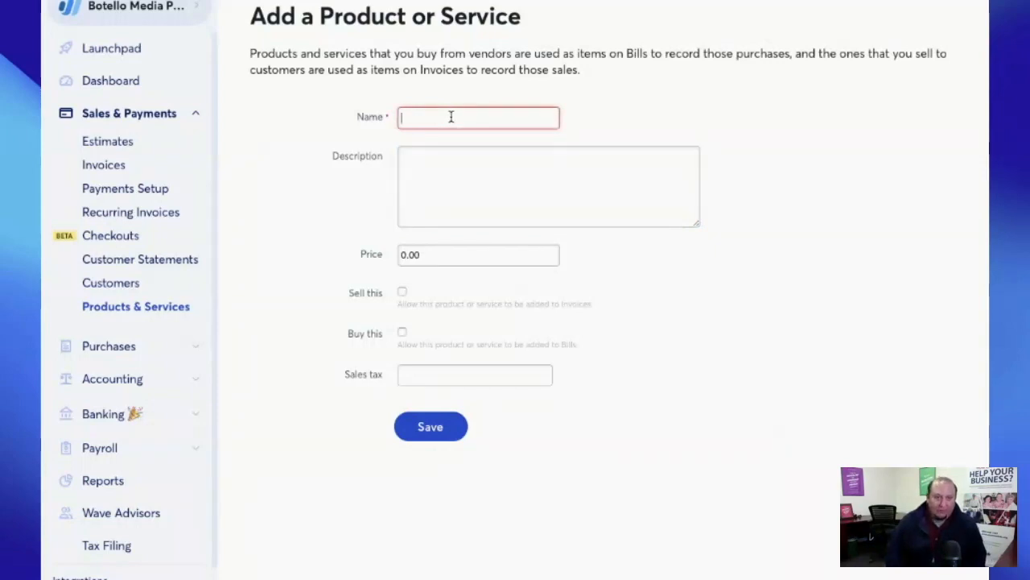
pyautogui.write('New Product')
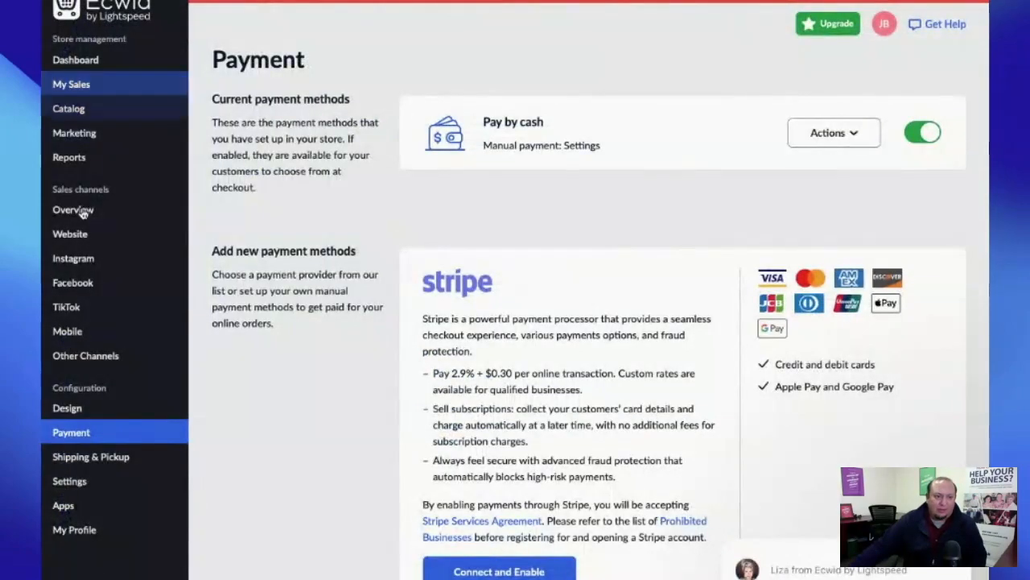
pyautogui.moveTo(80, 89)
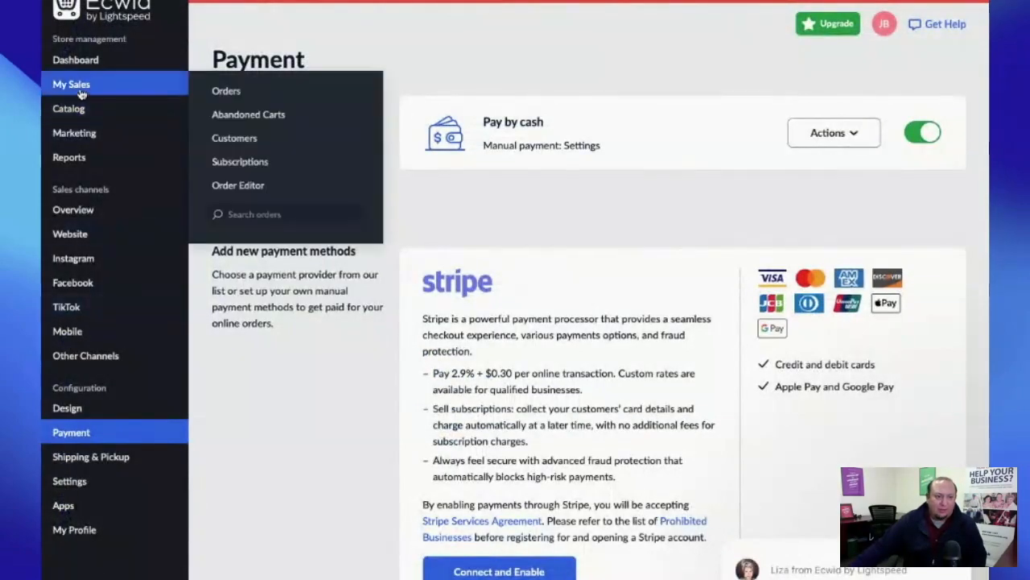
pyautogui.click(78, 104)
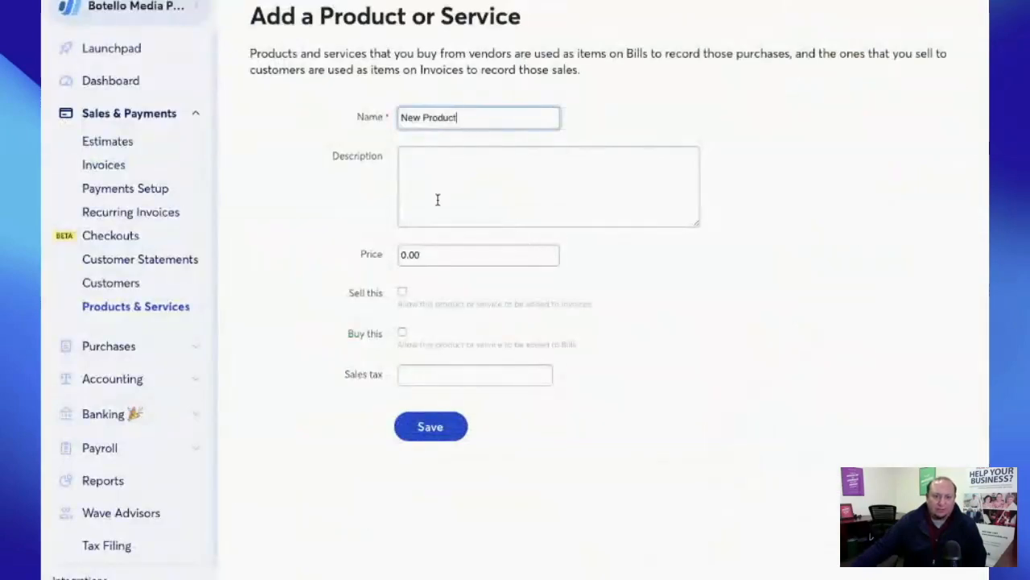
pyautogui.click(433, 173)
pyautogui.write('This is an awesome product')
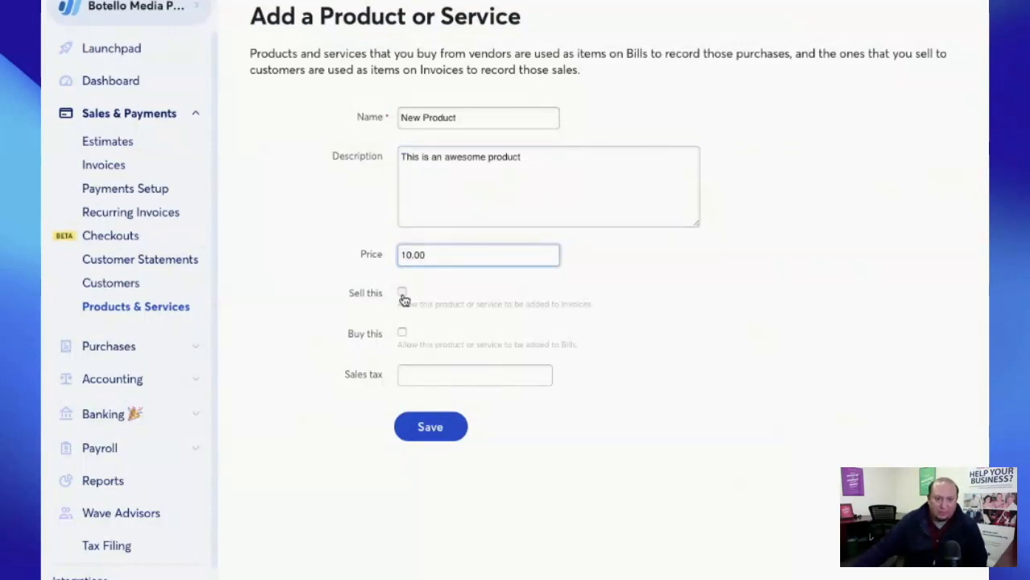
# - Mark the product as both sold and bought, and pick a sales tax
pyautogui.click(403, 292)
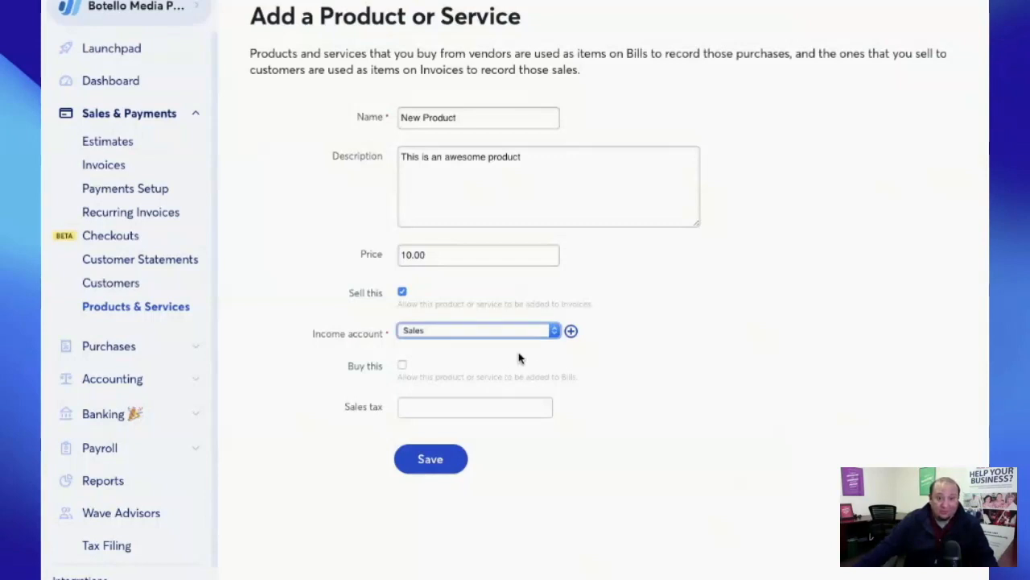
pyautogui.click(400, 367)
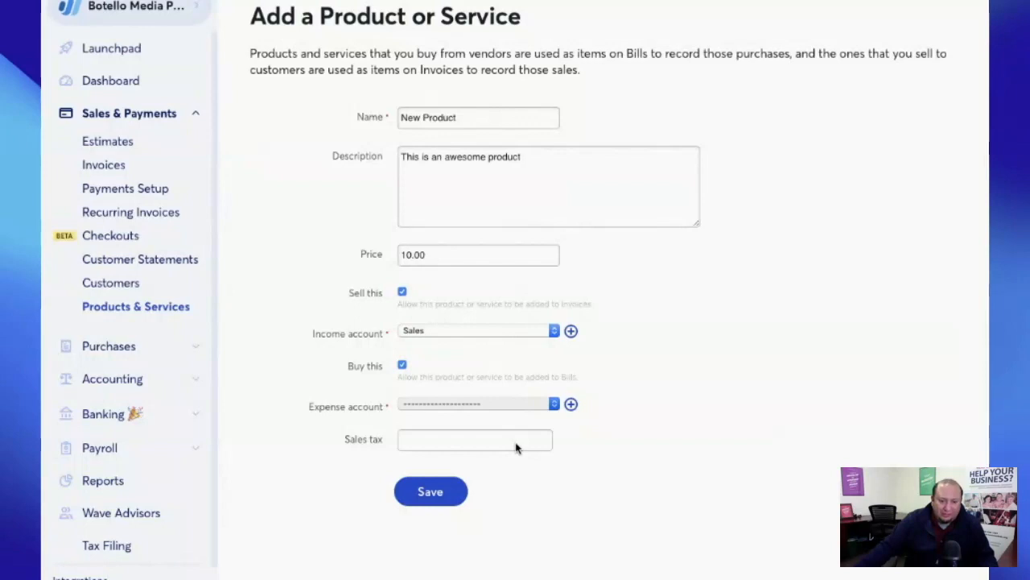
pyautogui.click(421, 438)
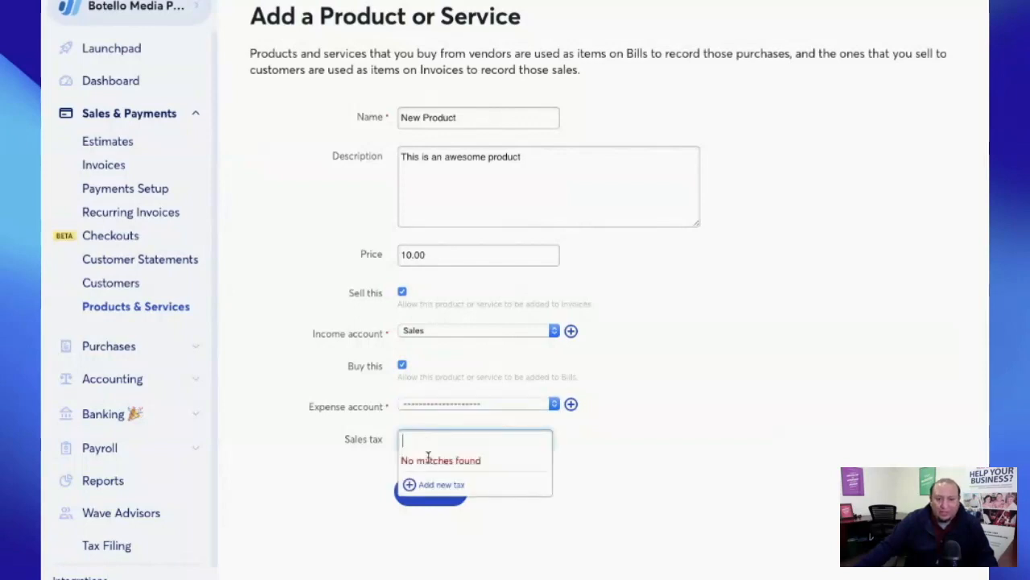
# - Cancel adding a new sales tax and uncheck Buy this so the product is sell-only
pyautogui.click(419, 485)
pyautogui.scroll(-1, 509, 193)
pyautogui.scroll(1, 524, 377)
pyautogui.scroll(-1, 538, 280)
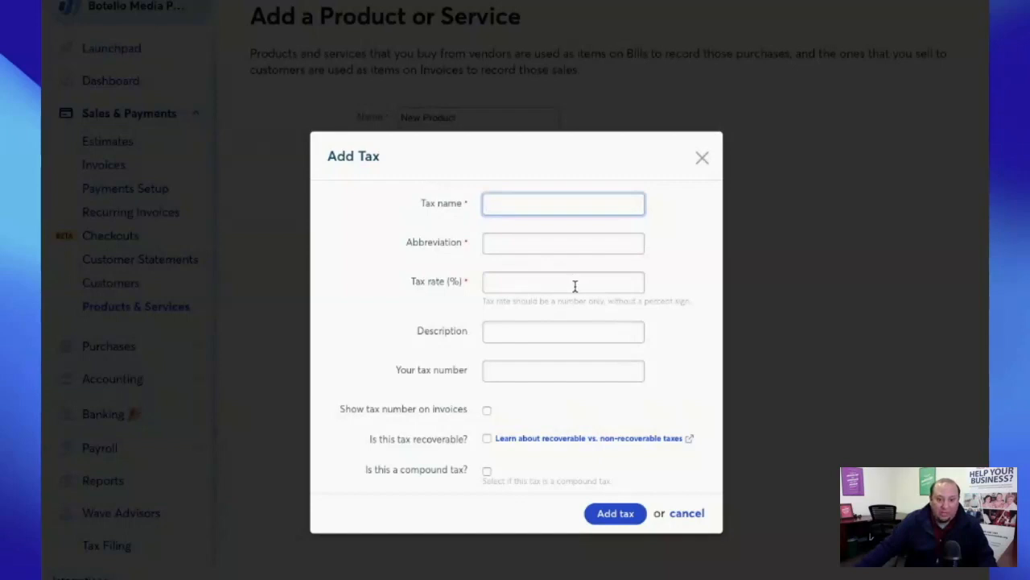
pyautogui.click(780, 319)
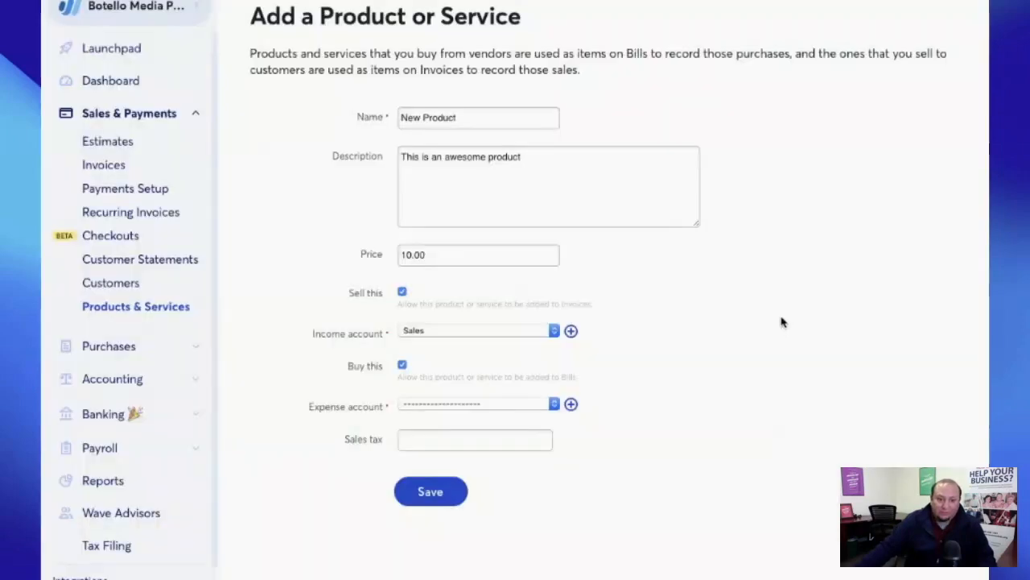
pyautogui.click(402, 365)
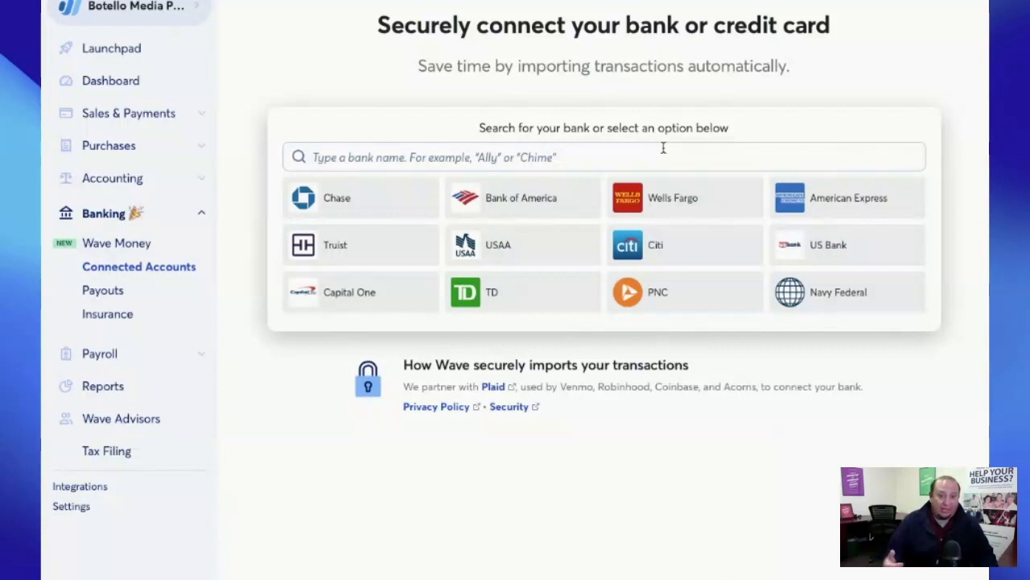
# - Open the Chase bank connection, close the Plaid prompt without connecting, and go to Wave's Dashboard
pyautogui.click(359, 207)
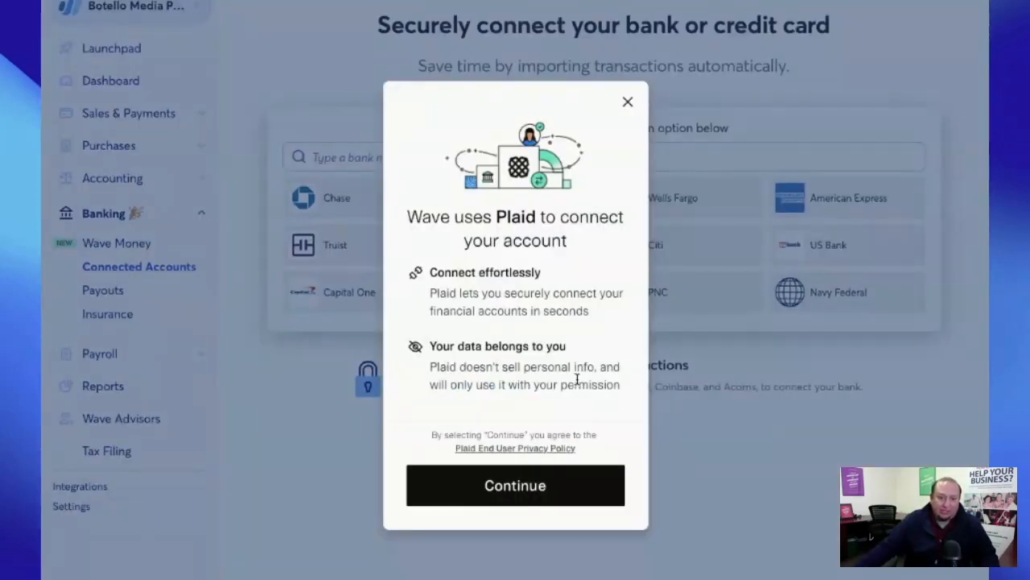
pyautogui.click(628, 106)
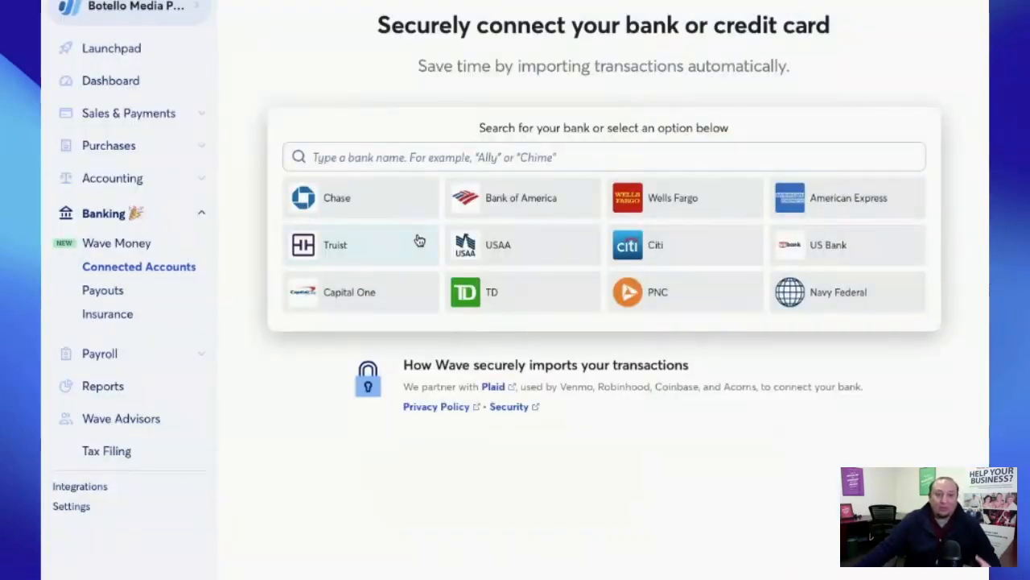
pyautogui.click(124, 81)
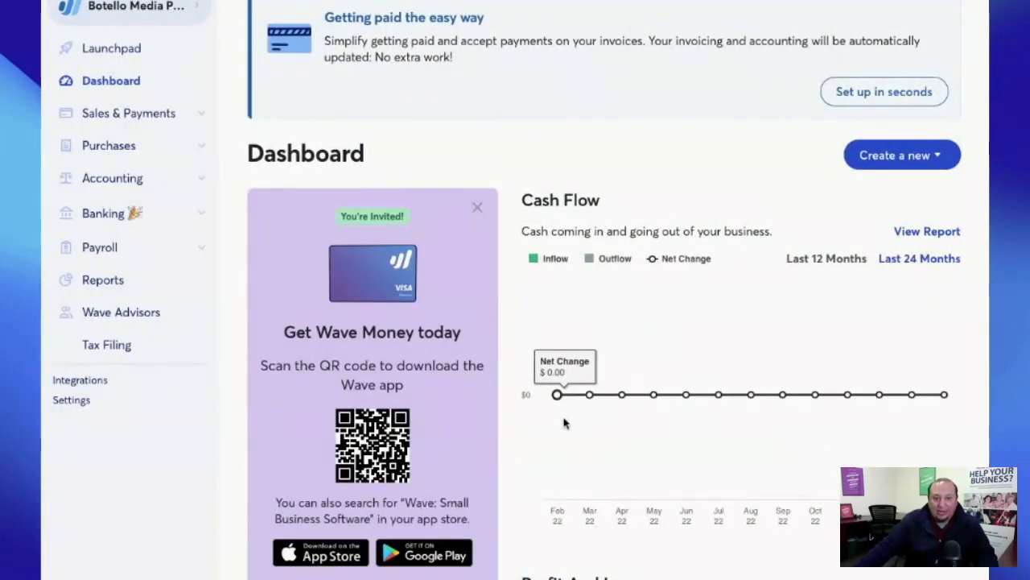
# - Scroll through Wave's Dashboard to review the cash flow overview
pyautogui.scroll(-3, 779, 387)
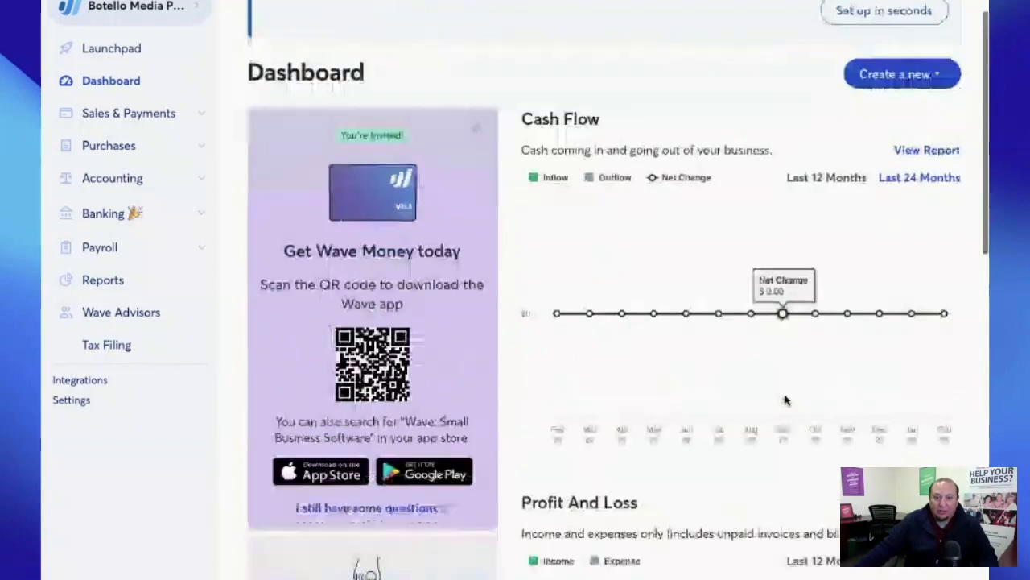
pyautogui.scroll(-2, 749, 369)
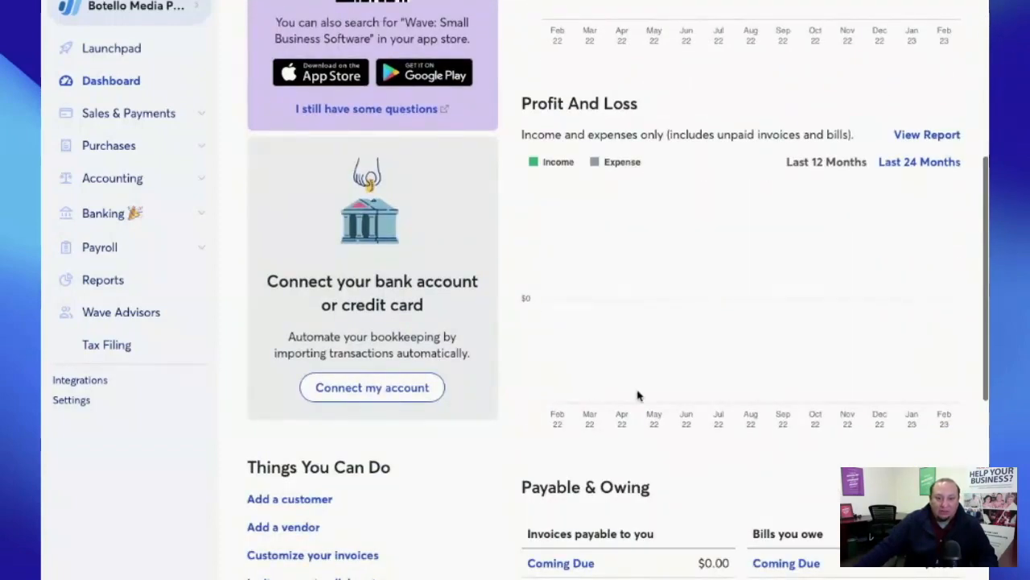
pyautogui.scroll(-2, 658, 343)
pyautogui.scroll(-2, 659, 343)
pyautogui.scroll(-2, 759, 395)
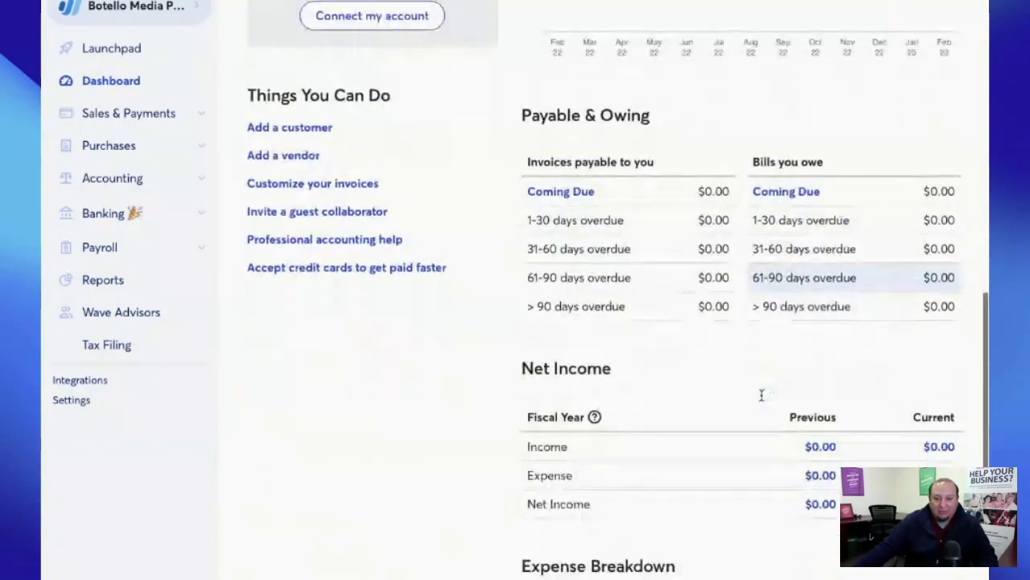
pyautogui.scroll(-2, 727, 526)
pyautogui.scroll(8, 727, 527)
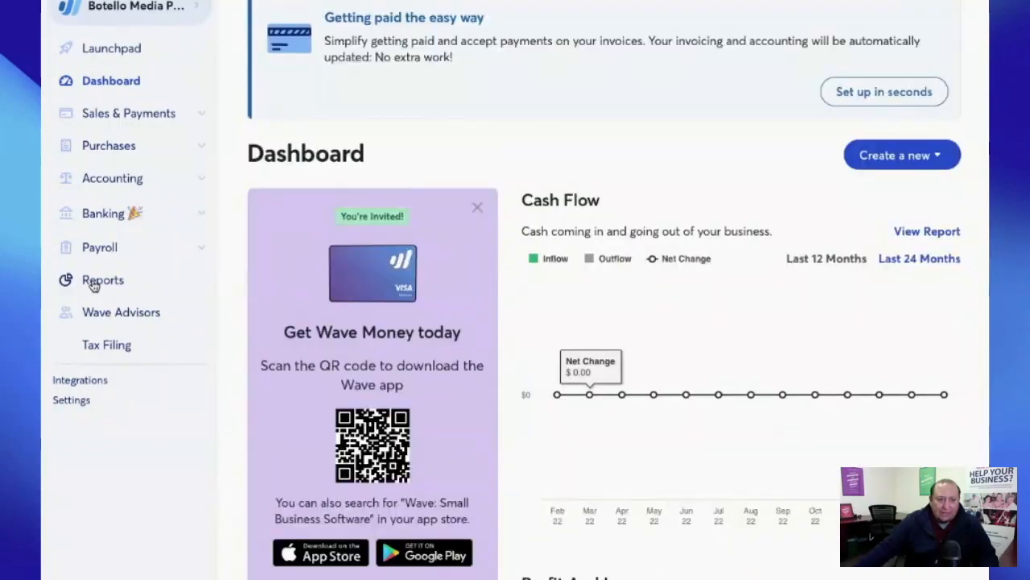
# - Open Reports and browse the list of available financial reports
pyautogui.click(102, 282)
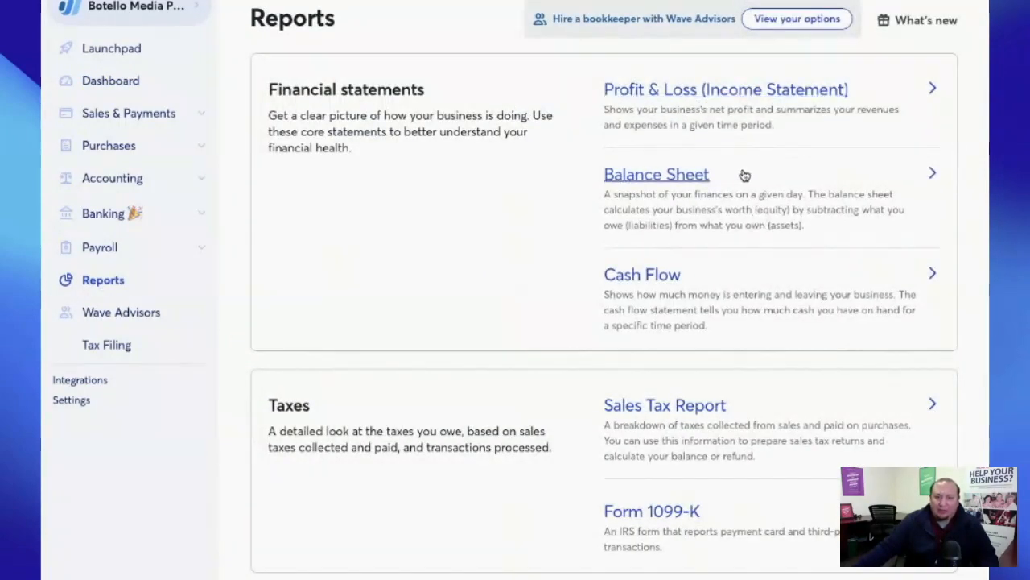
pyautogui.scroll(-3, 720, 295)
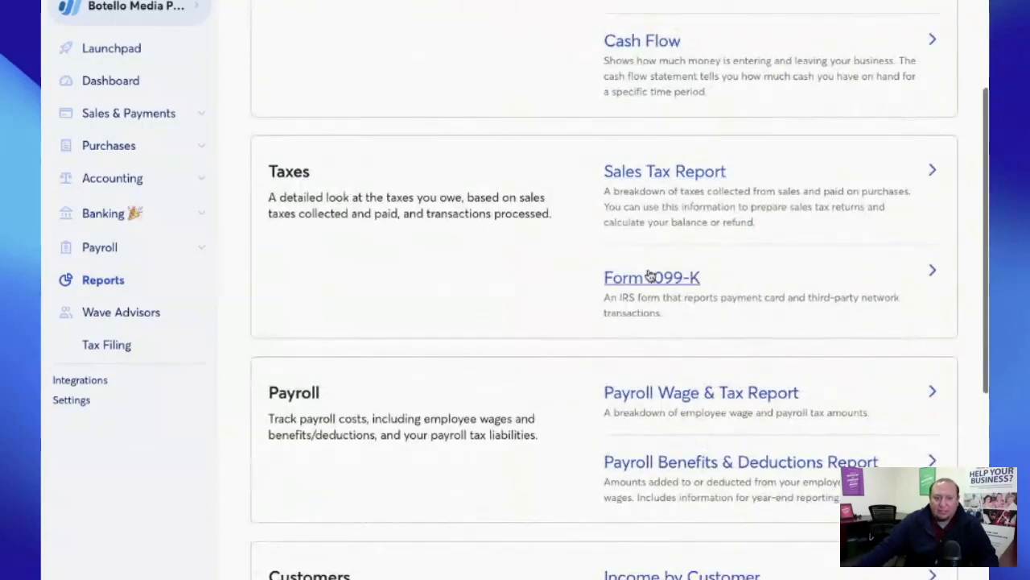
pyautogui.scroll(-5, 730, 277)
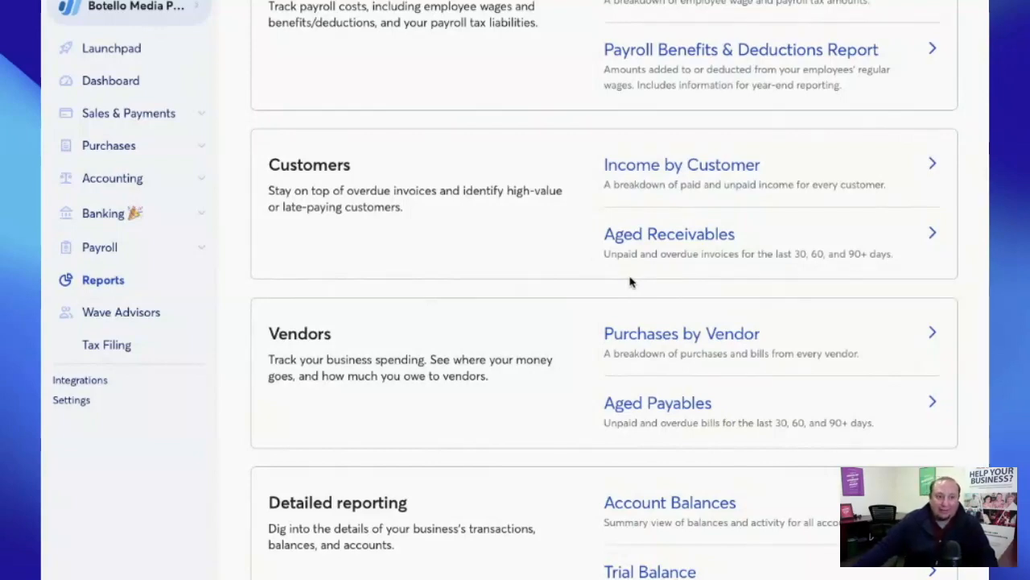
pyautogui.scroll(10, 536, 269)
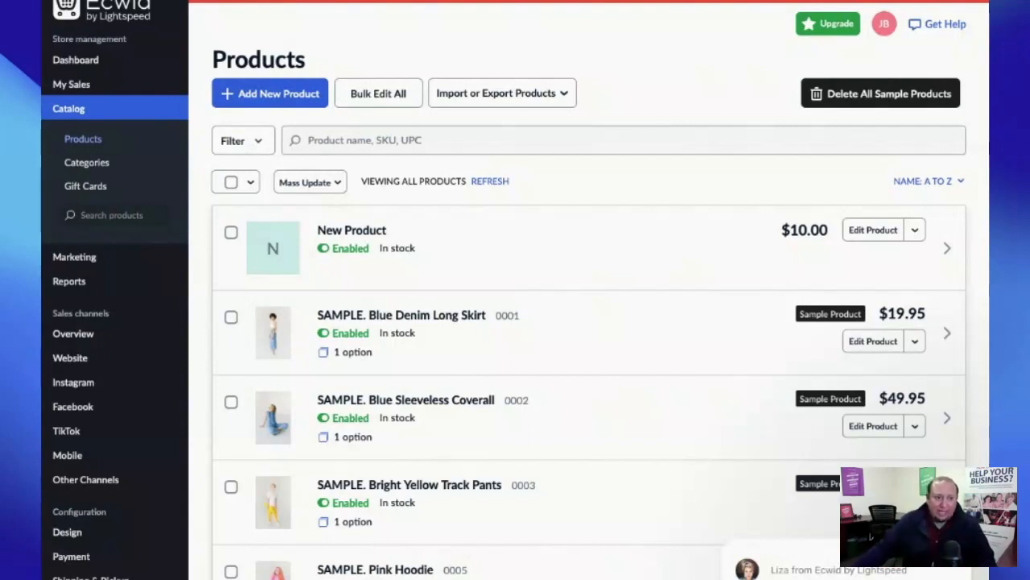
# - Open Sales channels > Overview and review the Sell Everywhere options for websites
pyautogui.click(103, 341)
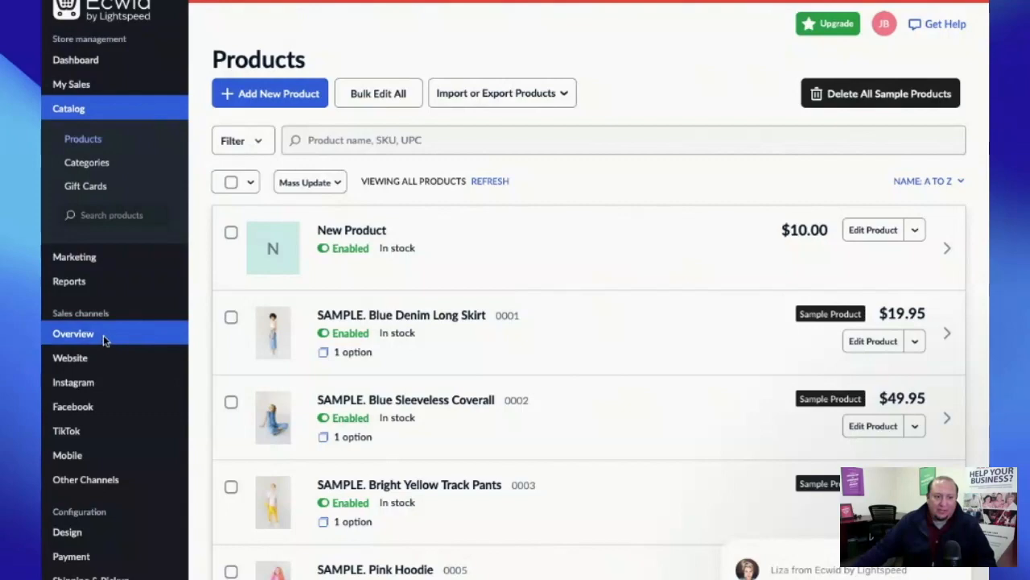
pyautogui.scroll(-1, 652, 144)
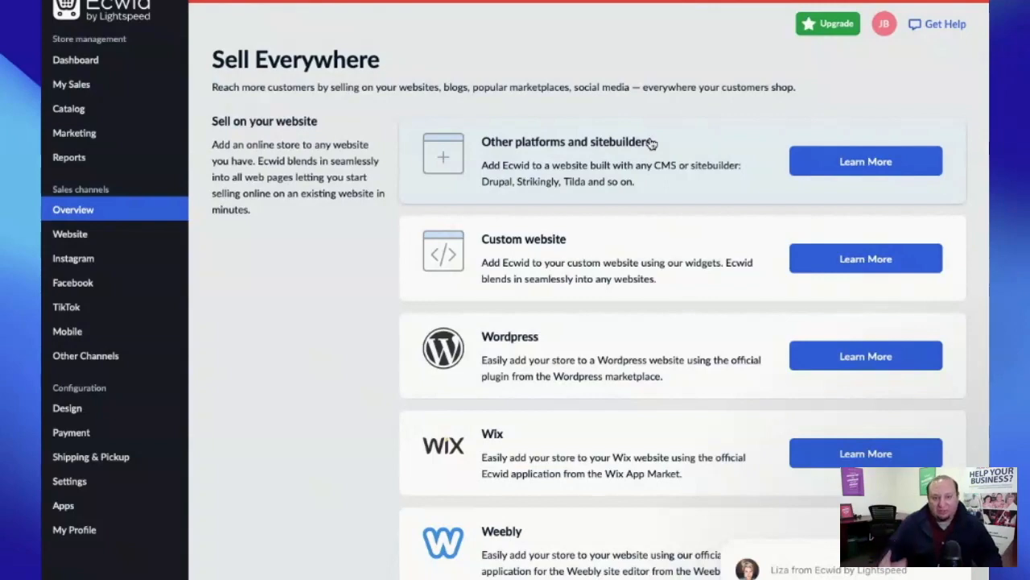
pyautogui.scroll(-2, 648, 164)
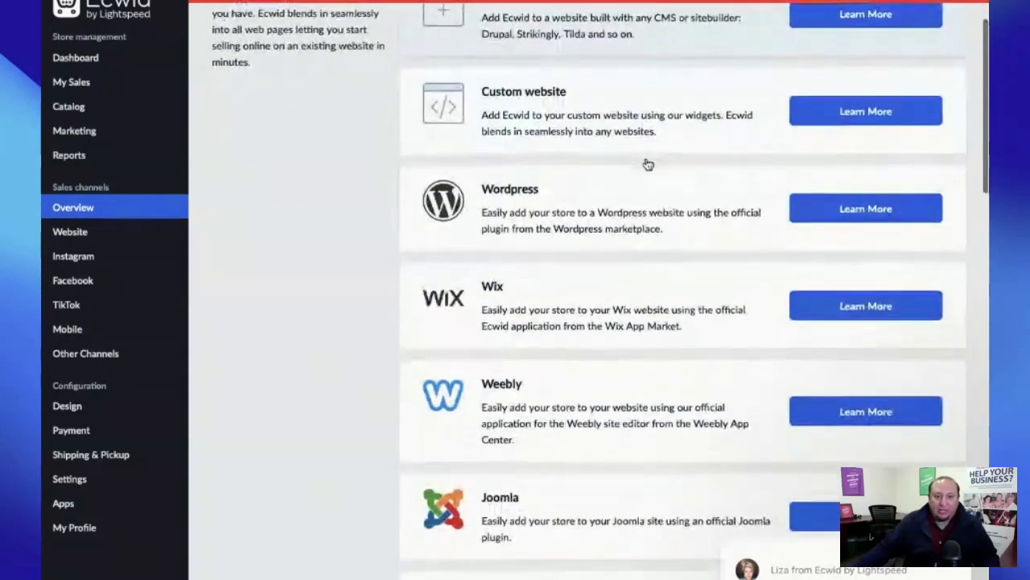
pyautogui.scroll(-2, 684, 255)
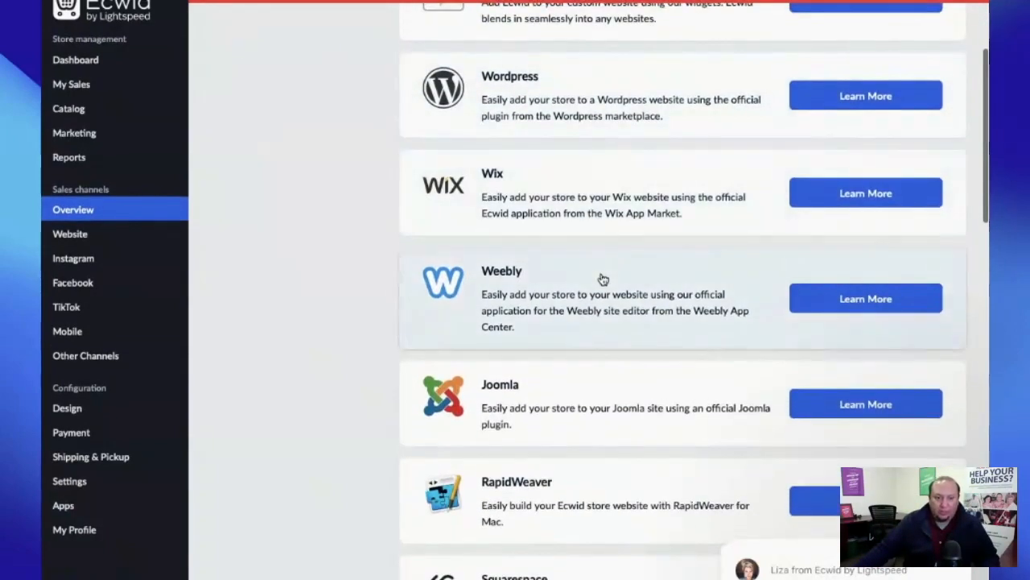
pyautogui.scroll(-2, 602, 279)
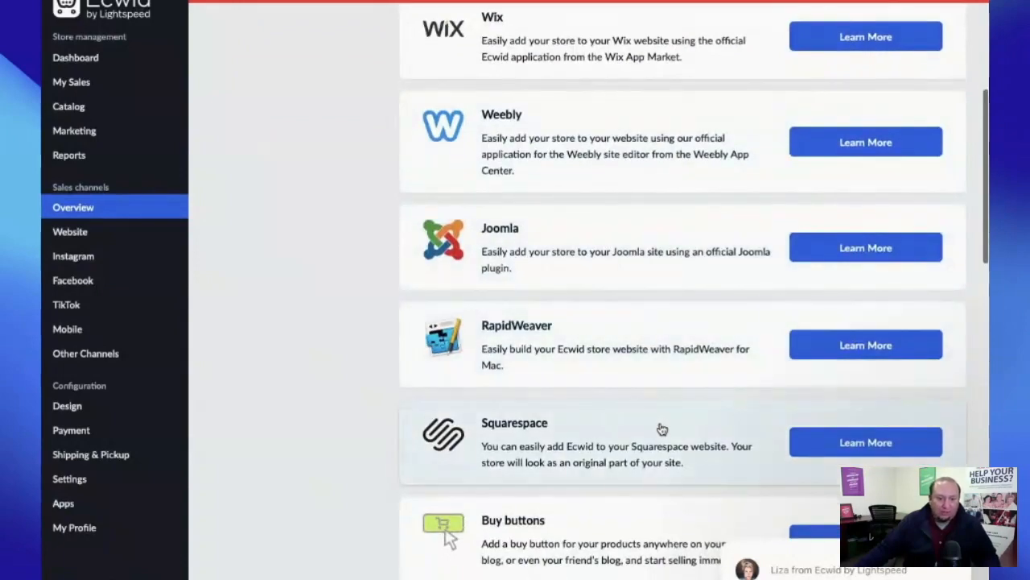
pyautogui.scroll(6, 663, 439)
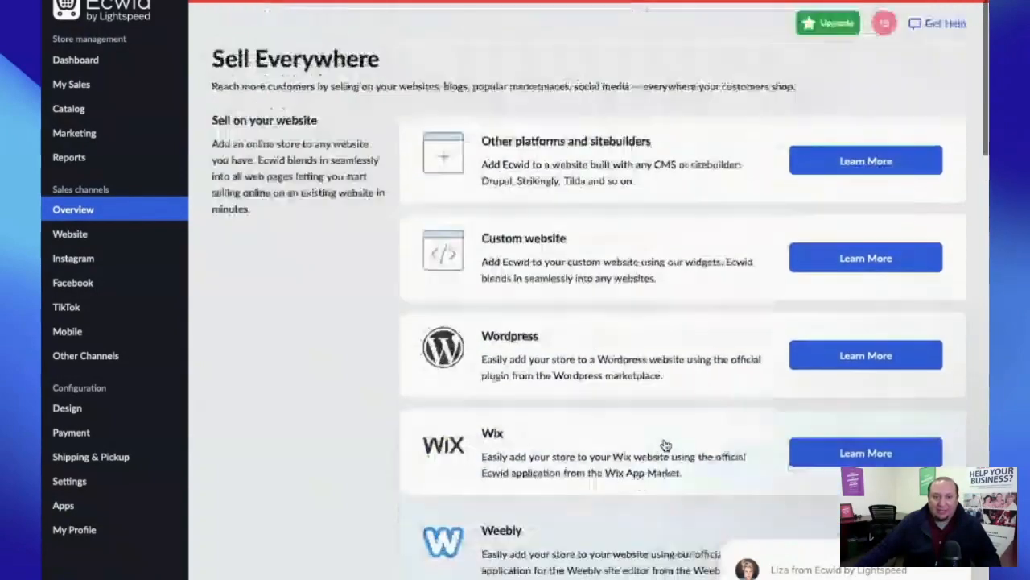
pyautogui.scroll(-1, 665, 445)
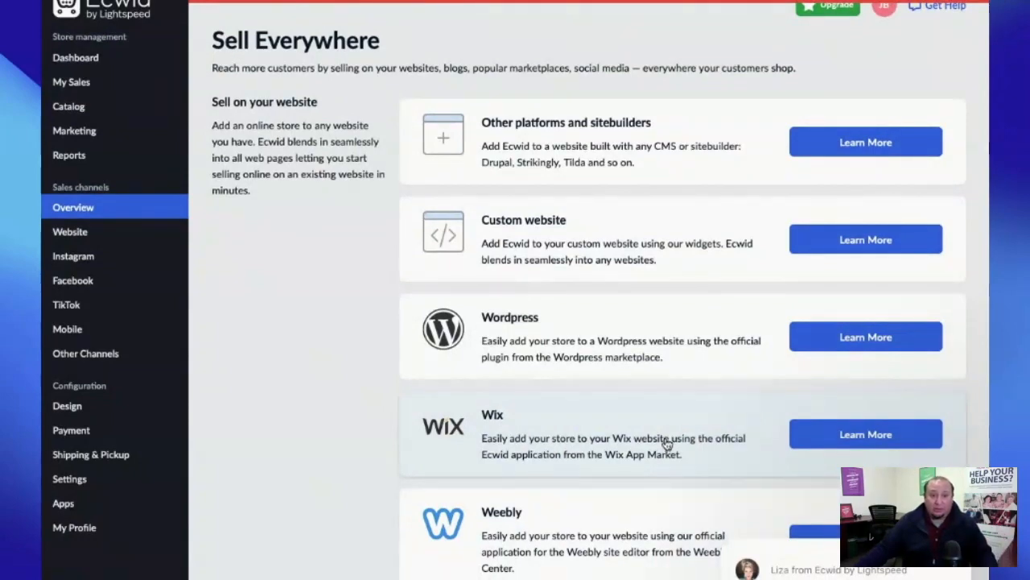
pyautogui.scroll(-5, 667, 444)
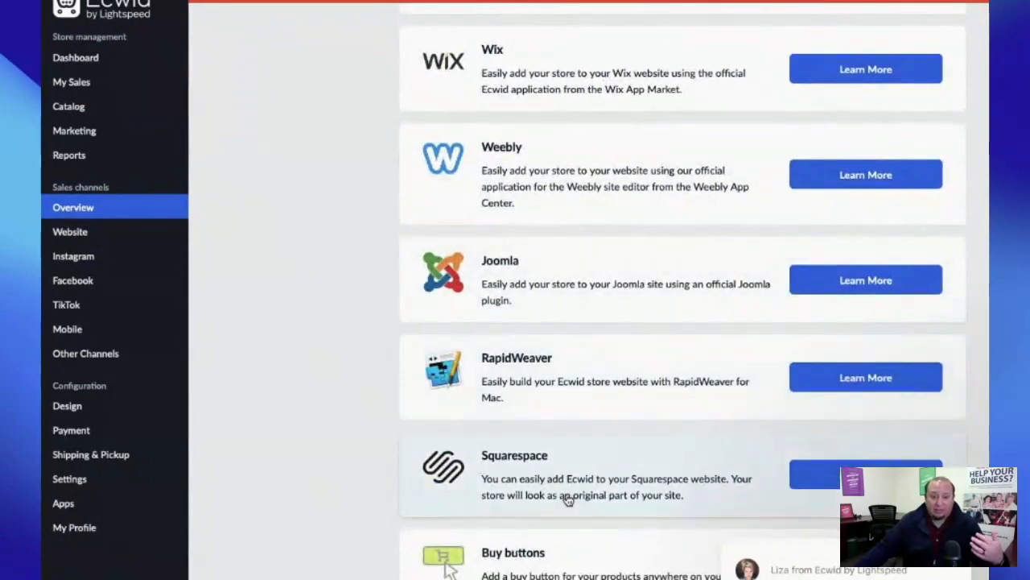
pyautogui.scroll(2, 568, 495)
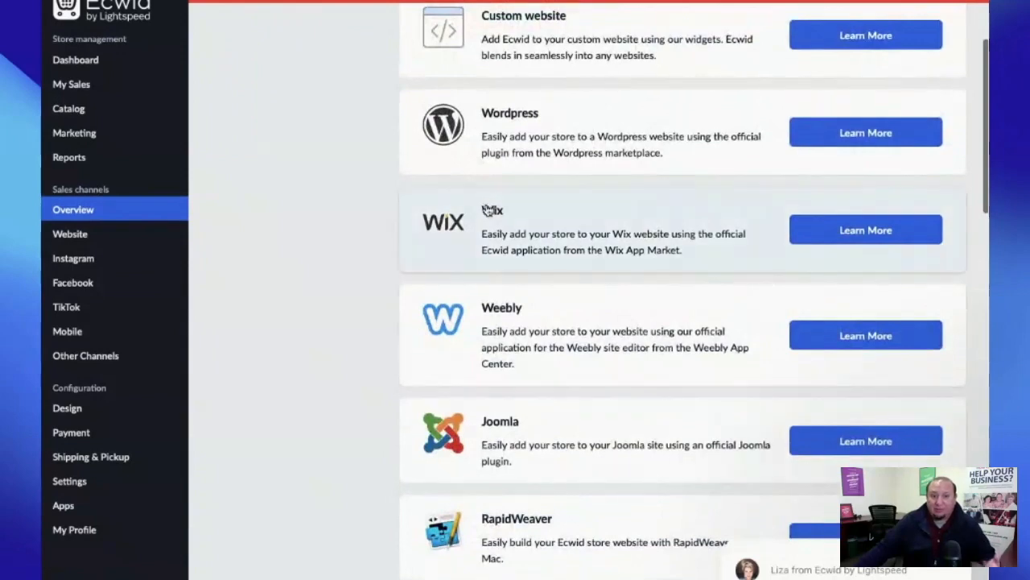
pyautogui.scroll(3, 532, 219)
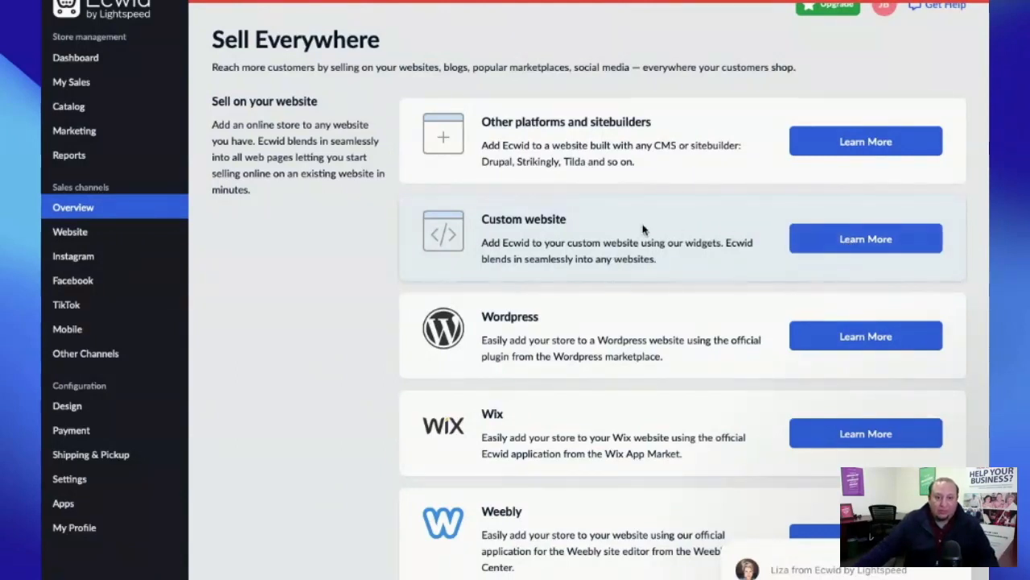
# - Choose the custom website option and copy the Ecwid integration code to the clipboard
pyautogui.click(642, 229)
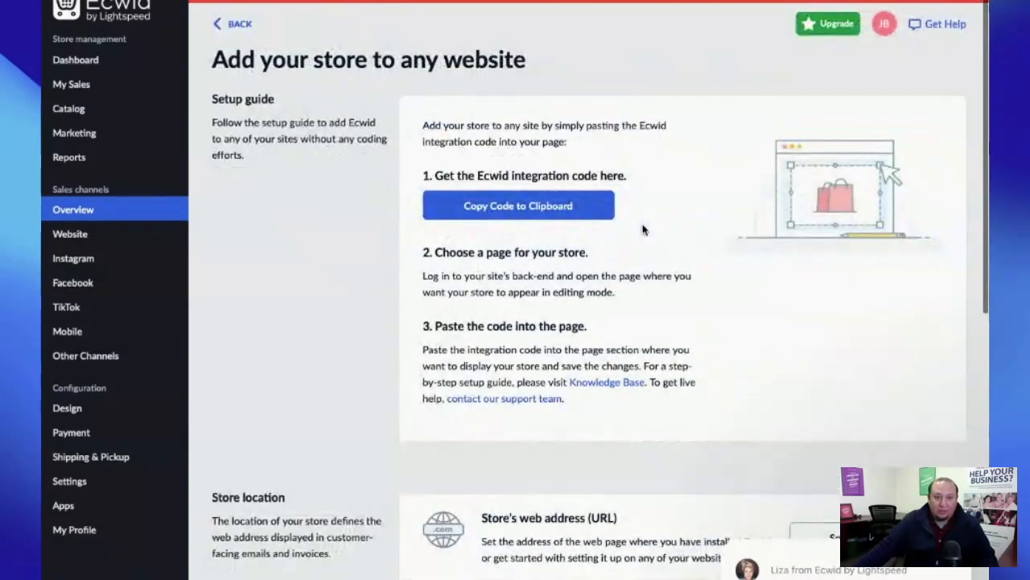
pyautogui.click(509, 211)
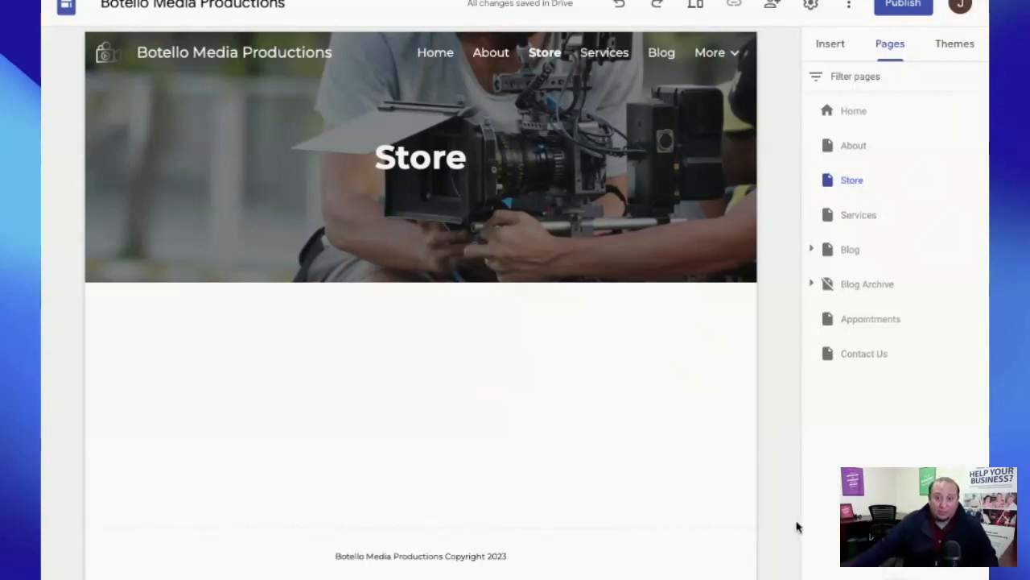
# - Insert an Embed code block on the Store page containing the pasted Ecwid integration code
pyautogui.click(838, 53)
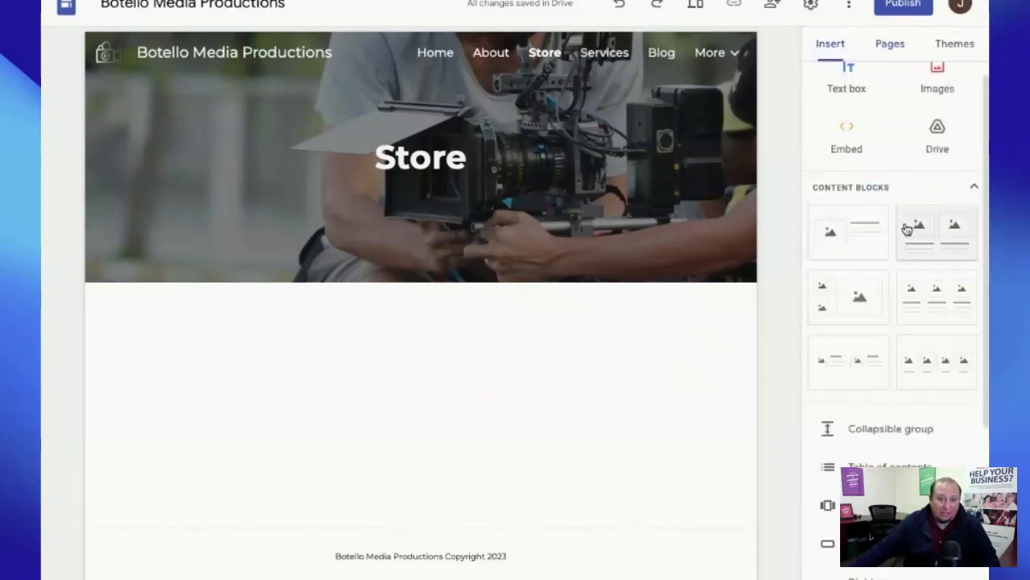
pyautogui.click(855, 128)
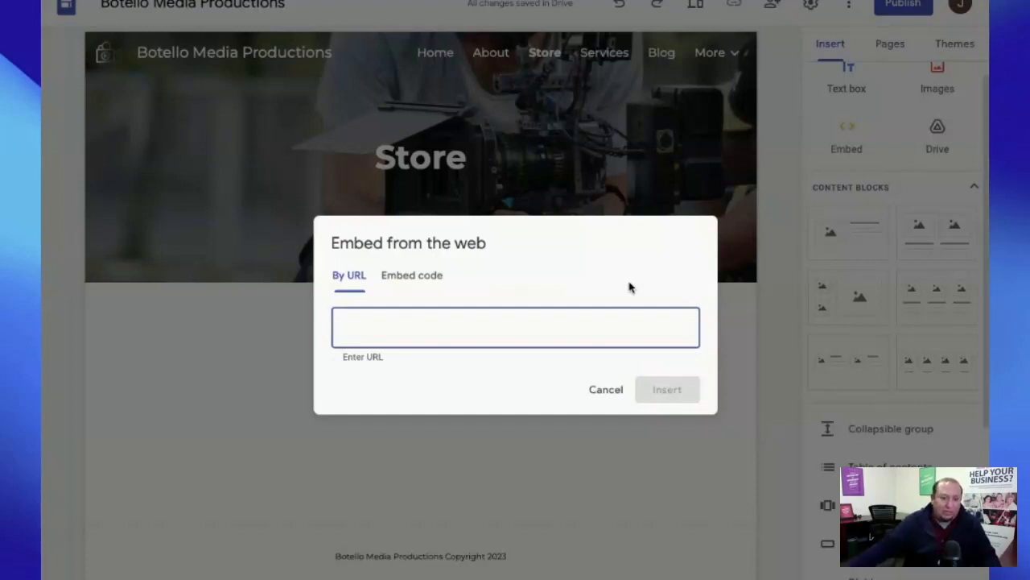
pyautogui.click(405, 282)
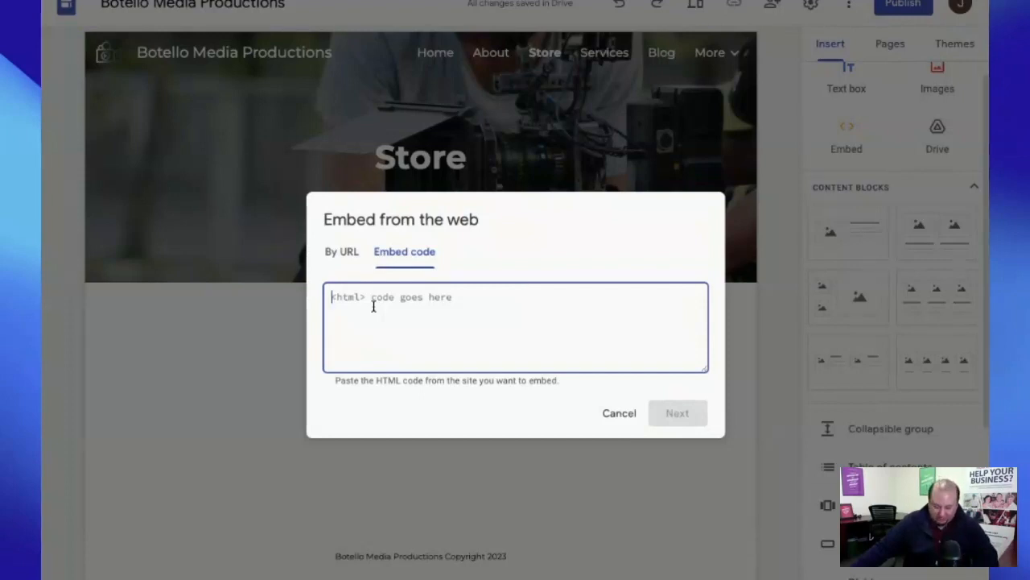
pyautogui.hotkey('ctrl', 'v')
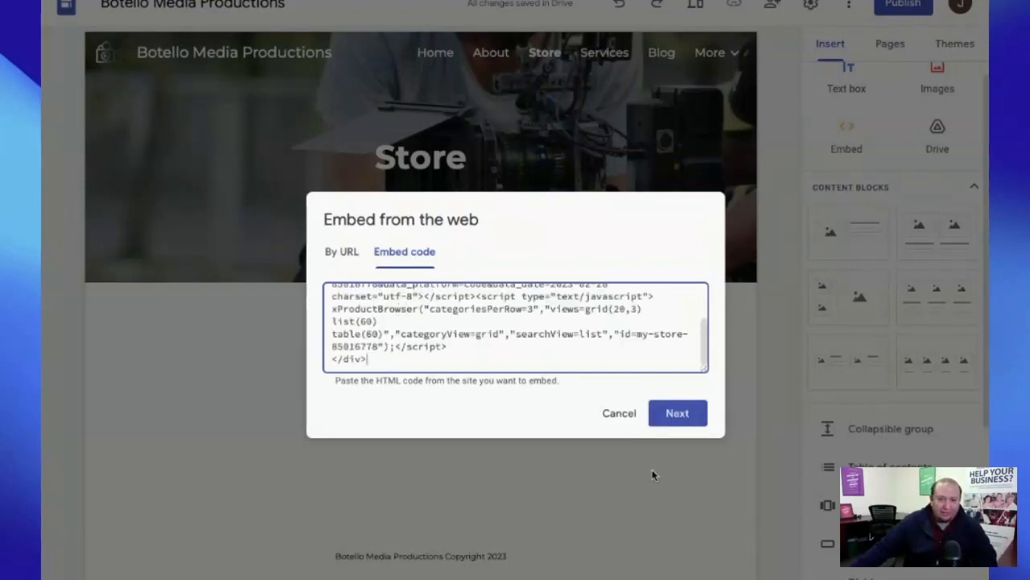
pyautogui.click(678, 414)
pyautogui.click(674, 478)
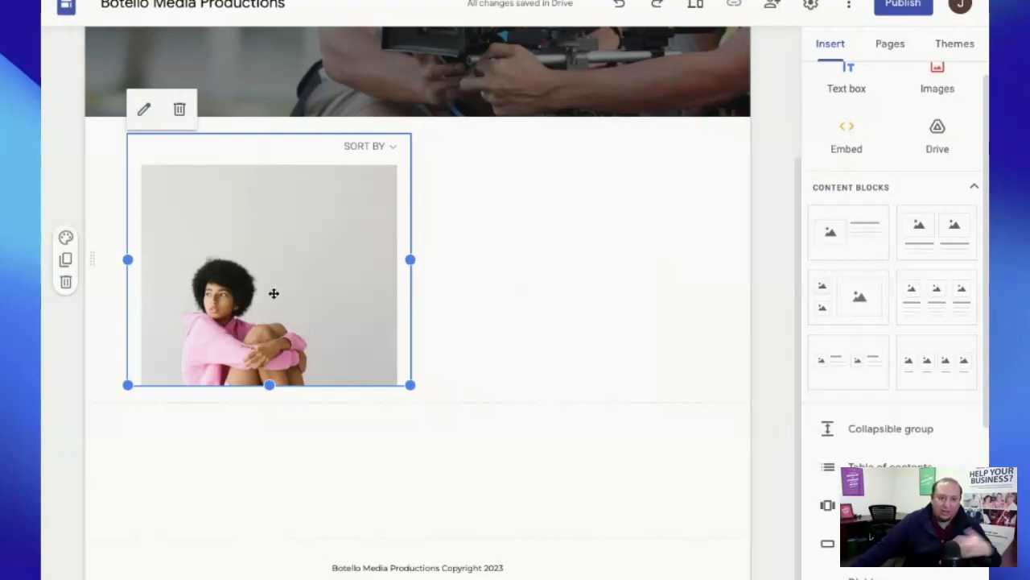
# - Stretch the store embed to full page width and down until all products and cart links show
pyautogui.moveTo(410, 259); pyautogui.dragTo(722, 274)
pyautogui.scroll(-5, 417, 385)
pyautogui.moveTo(417, 385); pyautogui.dragTo(416, 564)
pyautogui.scroll(-3, 417, 549)
pyautogui.moveTo(416, 386); pyautogui.dragTo(437, 571)
pyautogui.scroll(1, 611, 416)
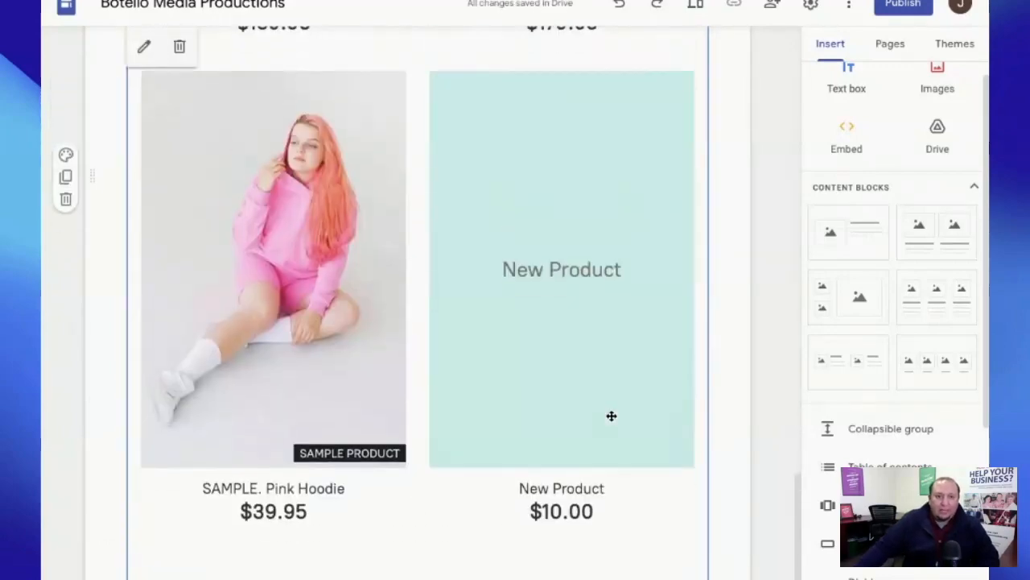
pyautogui.scroll(15, 612, 416)
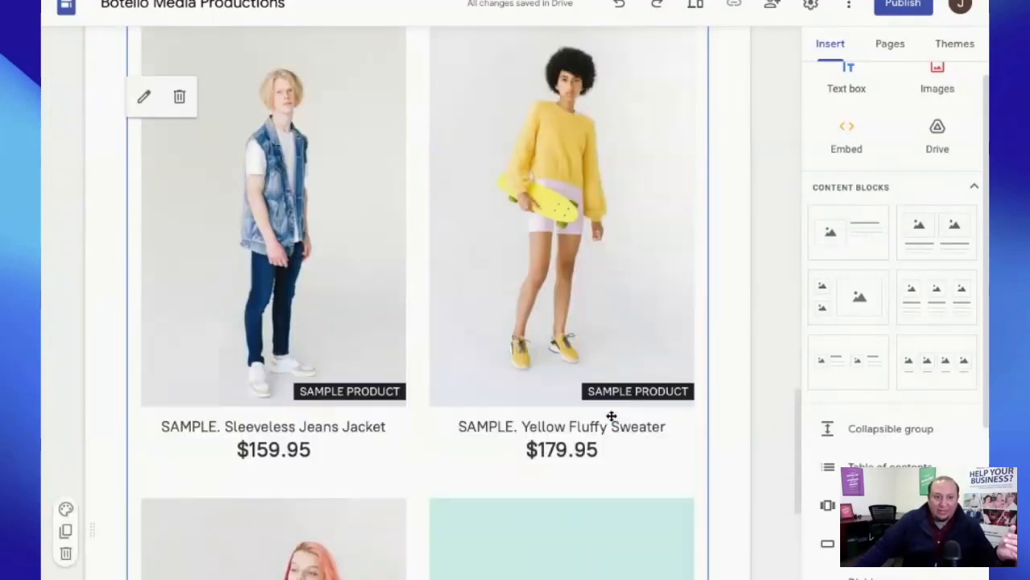
pyautogui.scroll(-8, 612, 417)
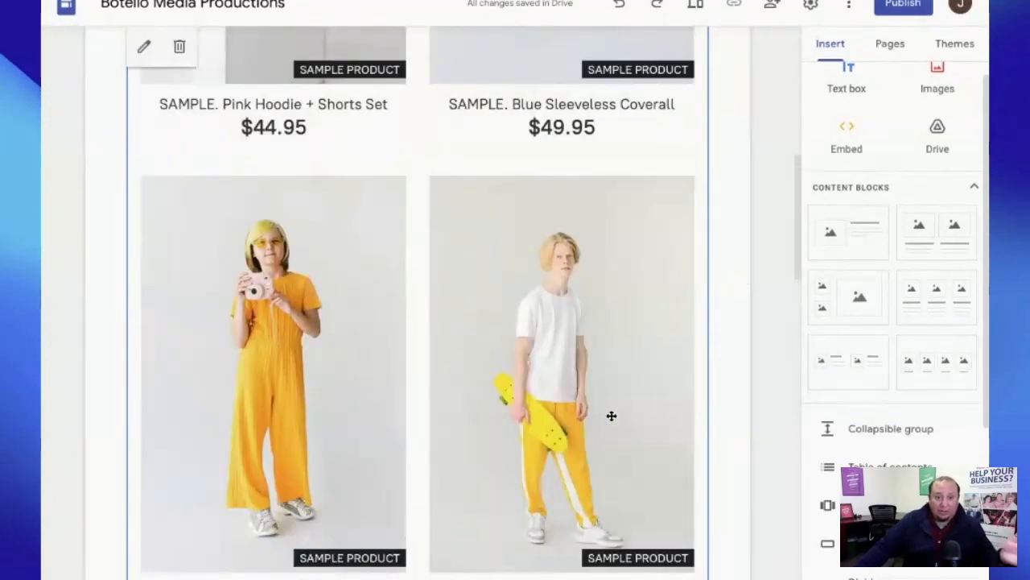
pyautogui.scroll(-10, 612, 416)
pyautogui.scroll(2, 612, 416)
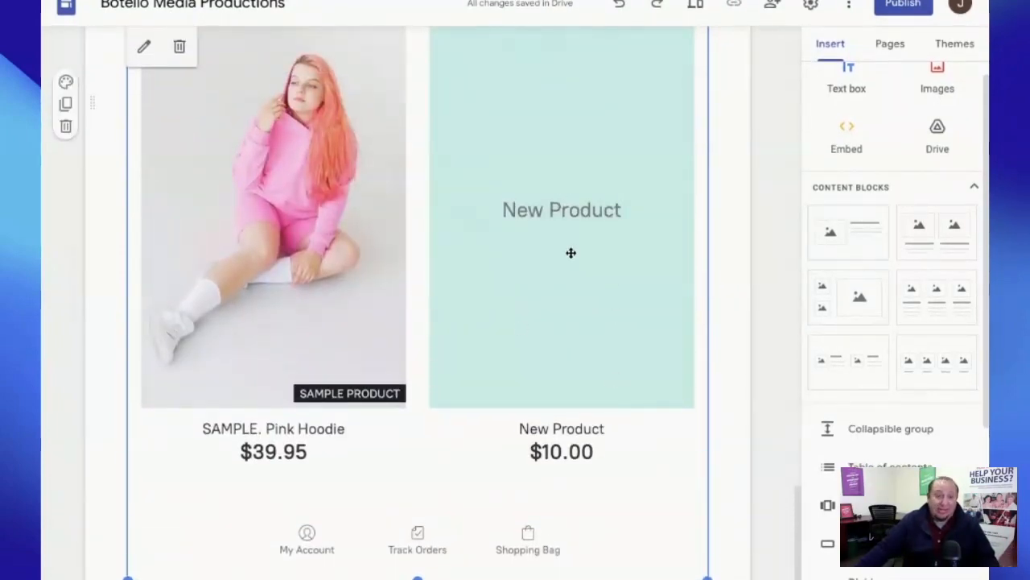
pyautogui.scroll(-2, 580, 250)
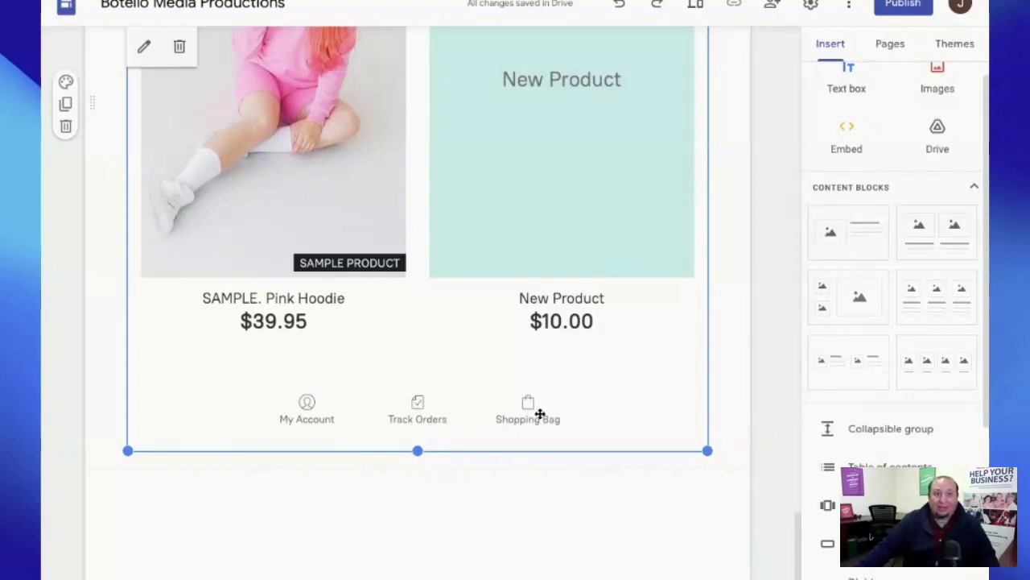
pyautogui.scroll(10, 556, 414)
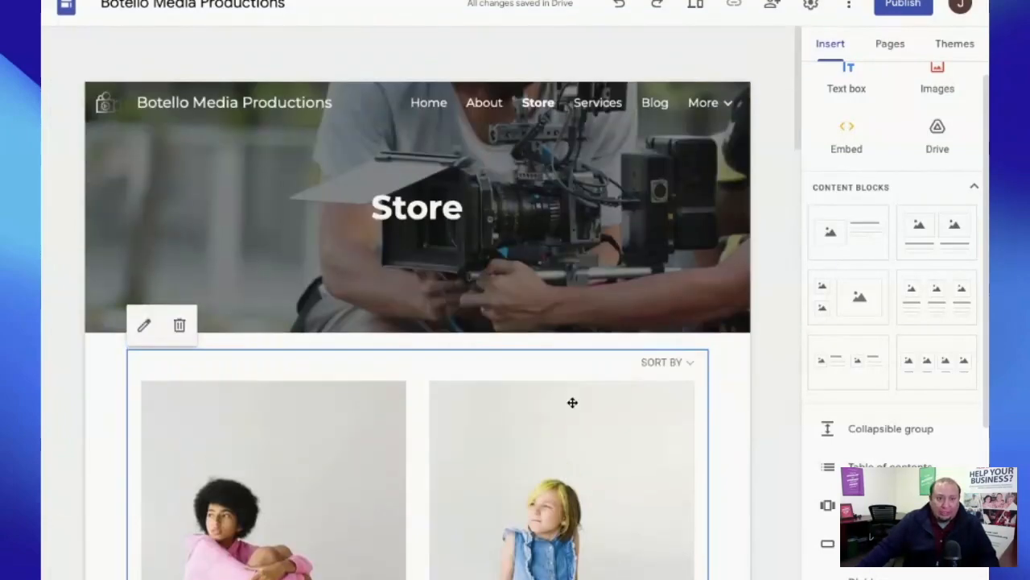
pyautogui.scroll(4, 571, 403)
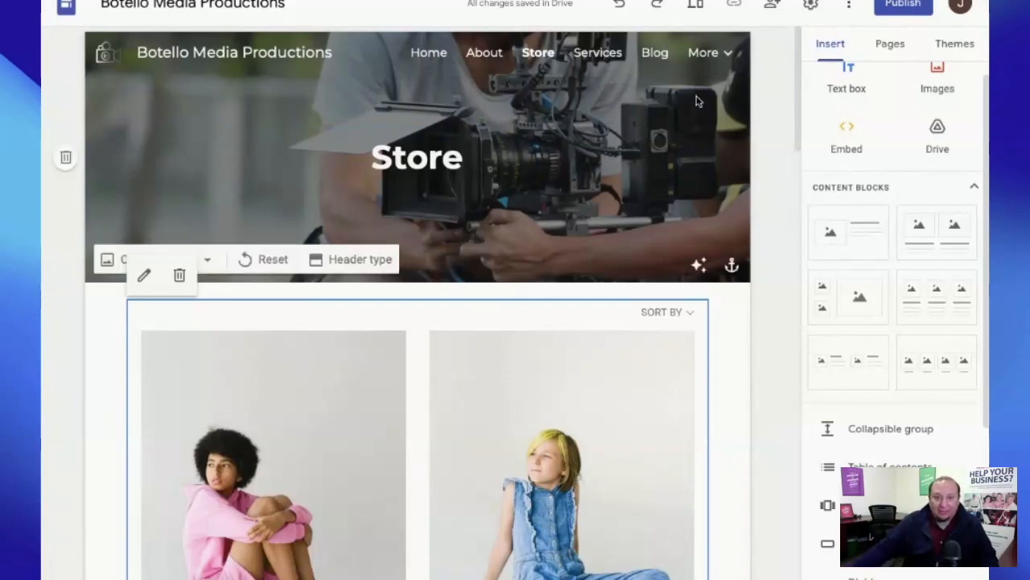
# - Preview the site and open the SAMPLE. Pink Hoodie + Shorts Set product page
pyautogui.click(697, 6)
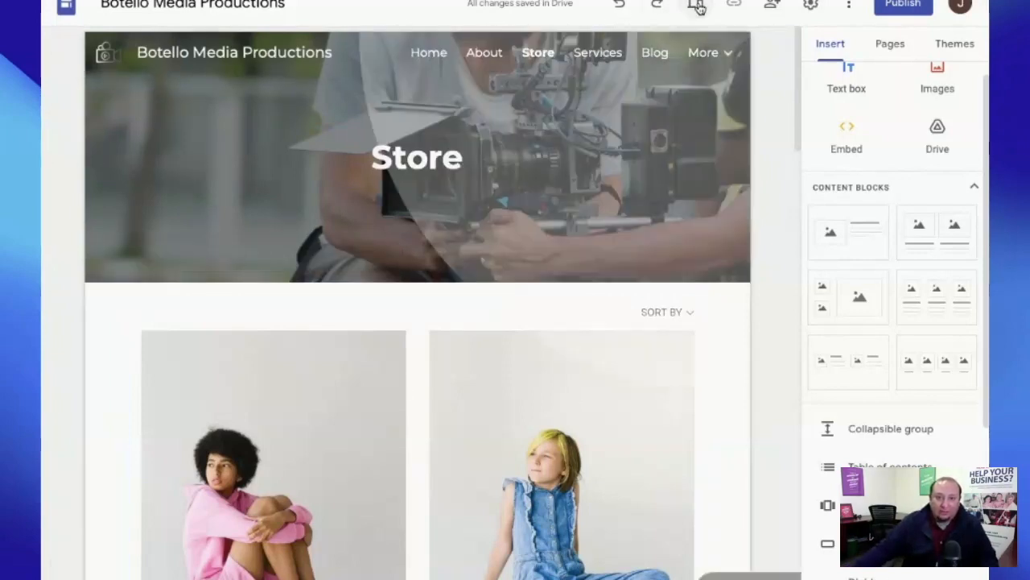
pyautogui.scroll(-2, 762, 165)
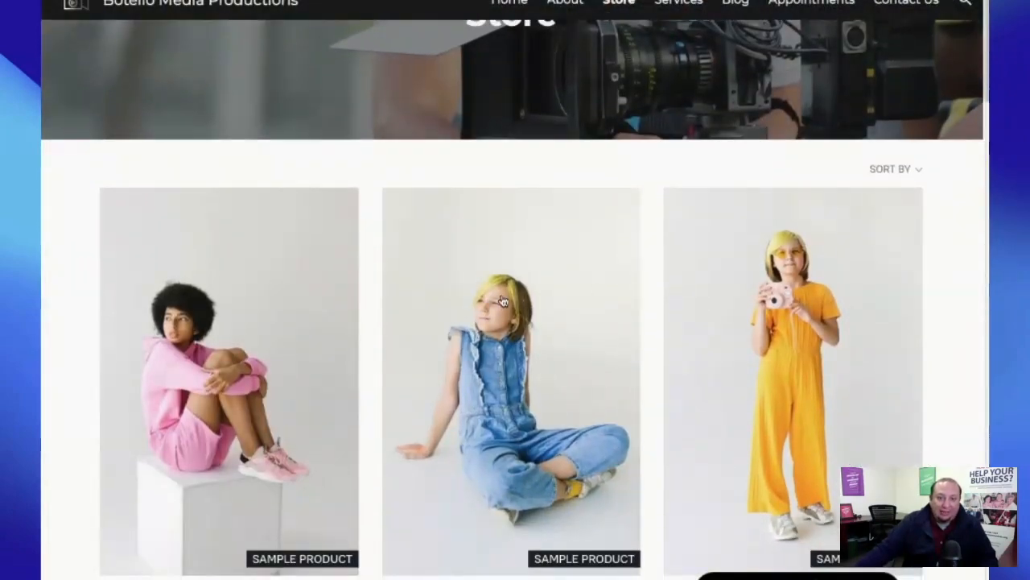
pyautogui.scroll(-3, 503, 301)
pyautogui.scroll(3, 551, 259)
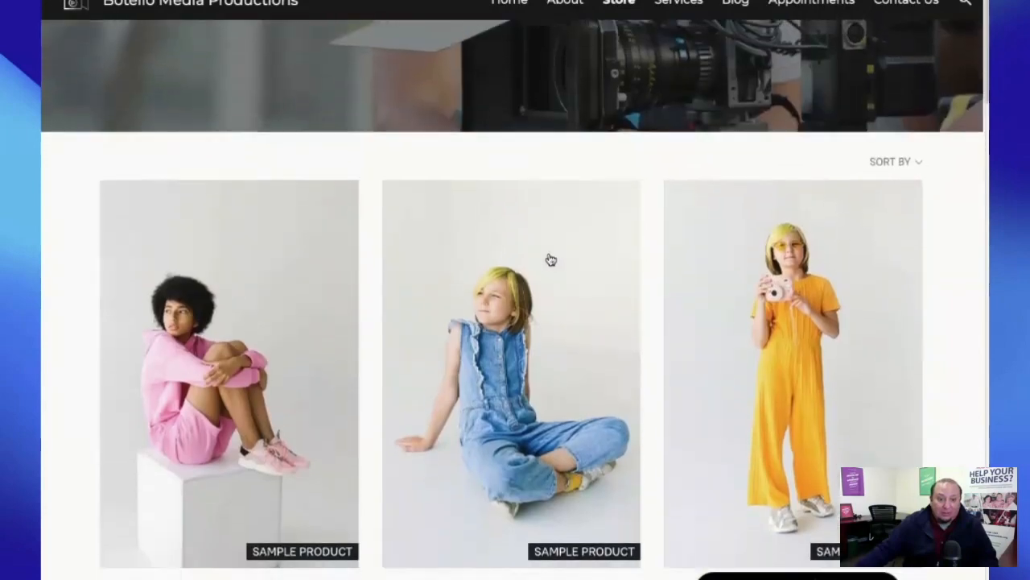
pyautogui.scroll(-3, 550, 259)
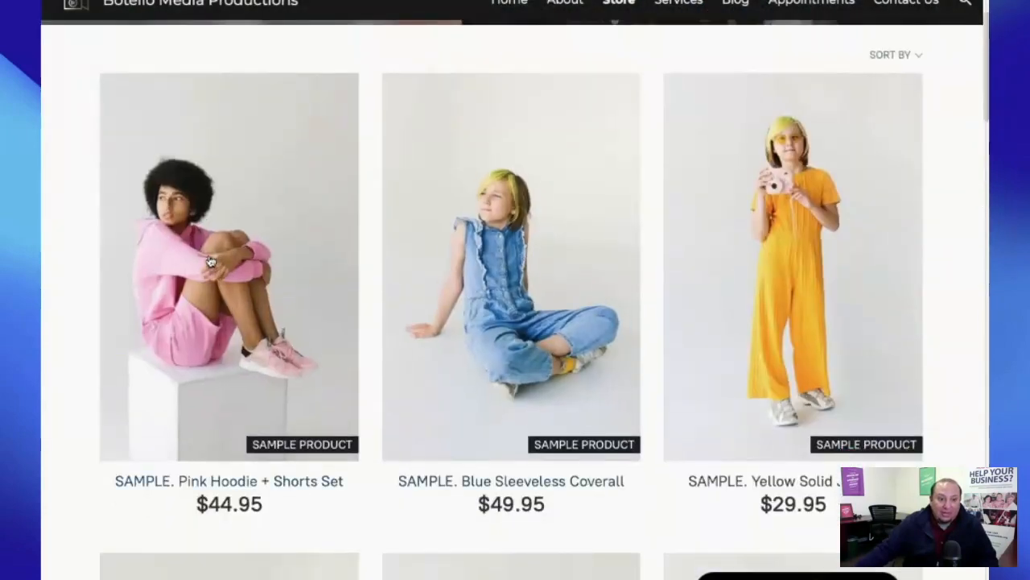
pyautogui.click(209, 261)
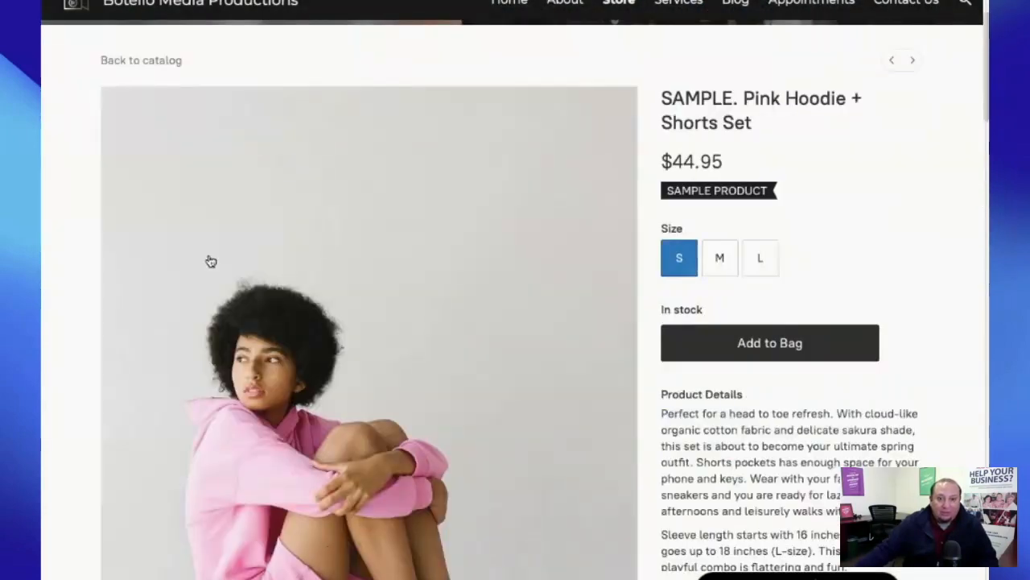
# - View the hoodie set's second and third photos, then add it to the bag in size S
pyautogui.scroll(-3, 211, 261)
pyautogui.scroll(4, 210, 261)
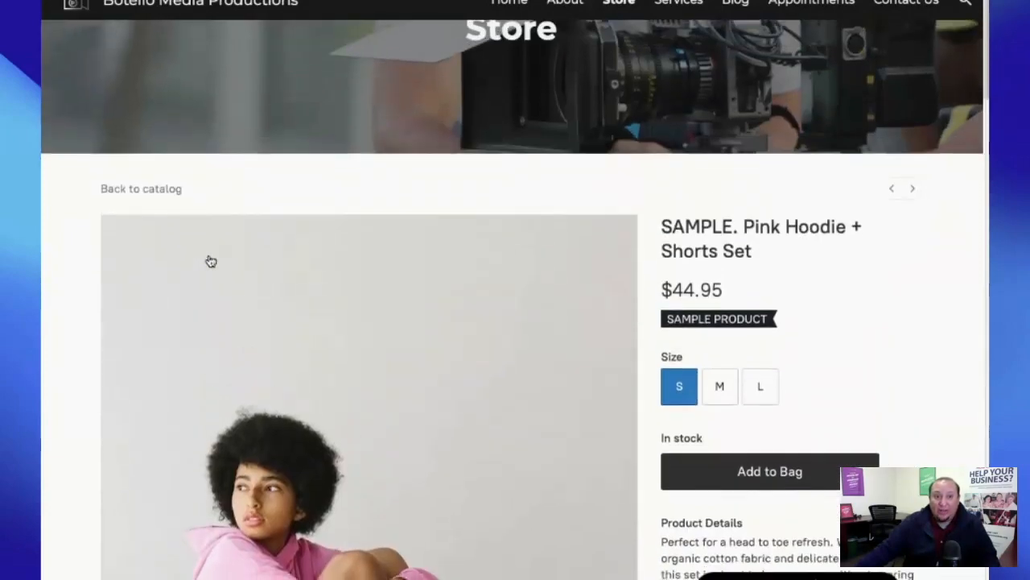
pyautogui.scroll(-4, 211, 261)
pyautogui.scroll(1, 211, 261)
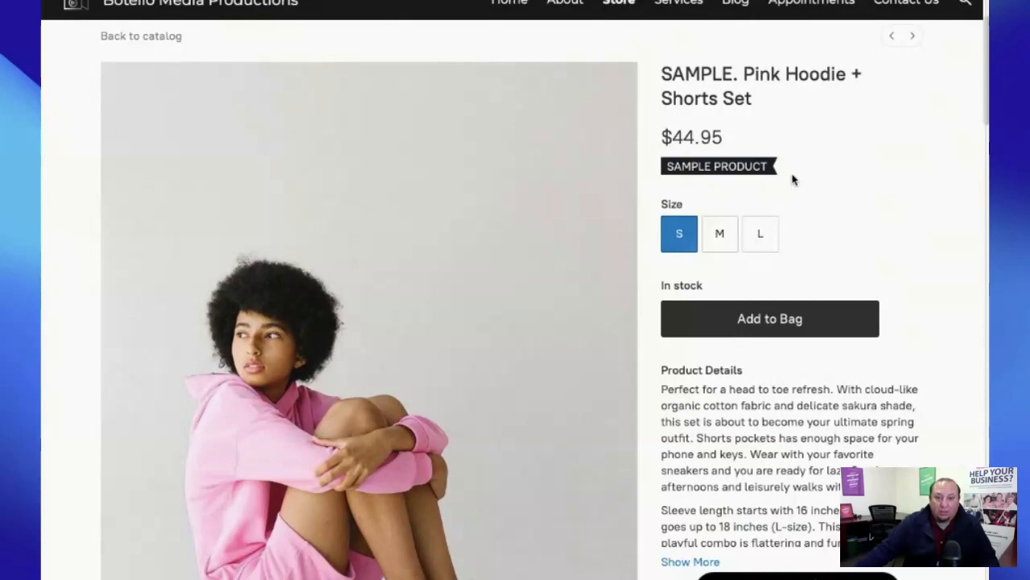
pyautogui.scroll(-3, 891, 233)
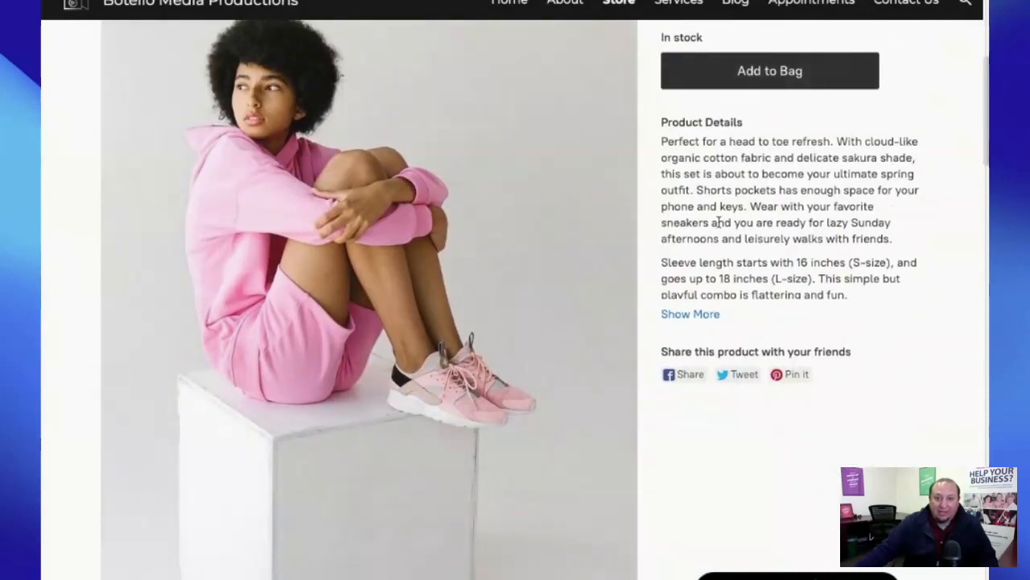
pyautogui.scroll(-3, 813, 293)
pyautogui.click(376, 456)
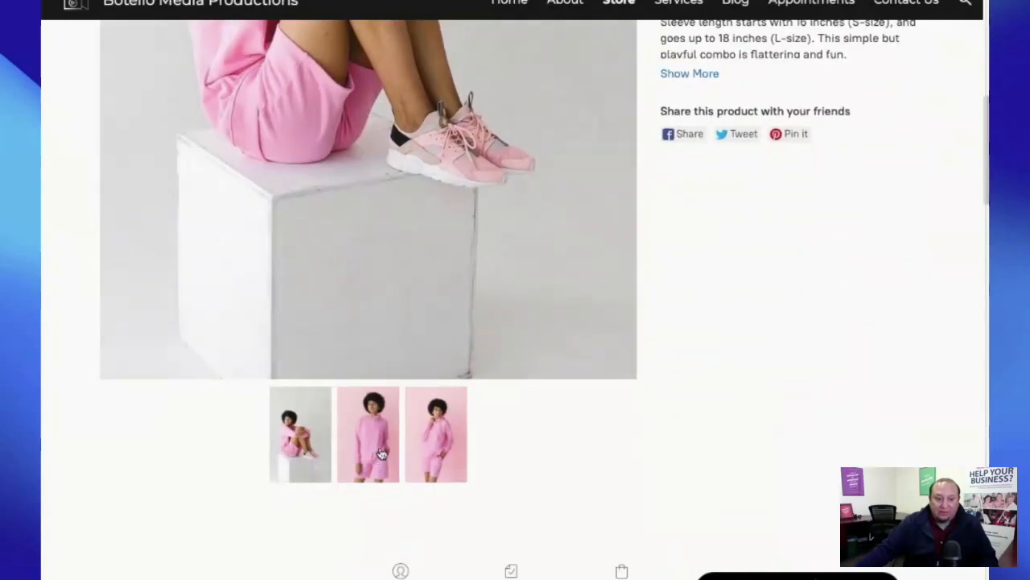
pyautogui.click(431, 451)
pyautogui.scroll(8, 761, 421)
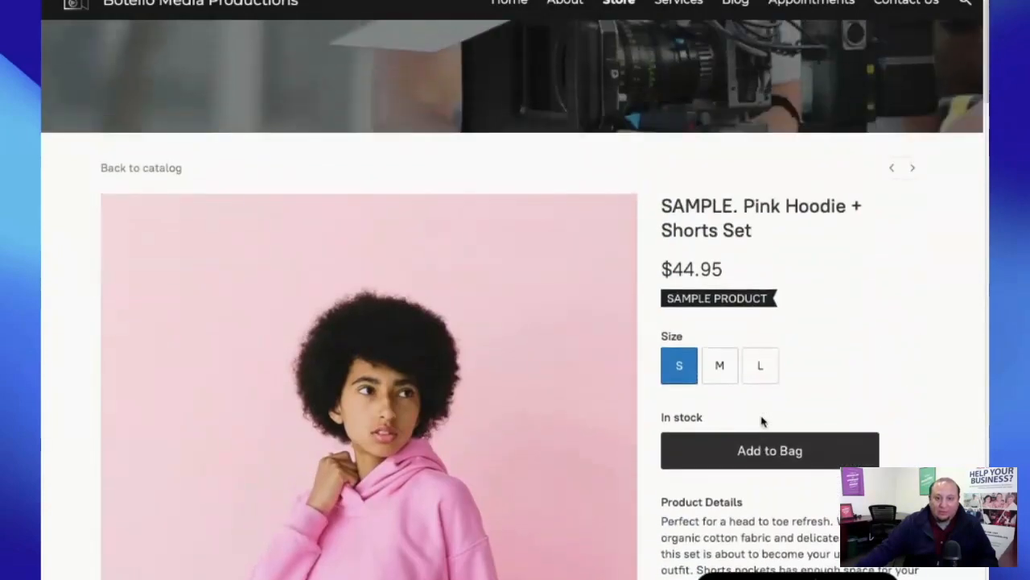
pyautogui.click(768, 452)
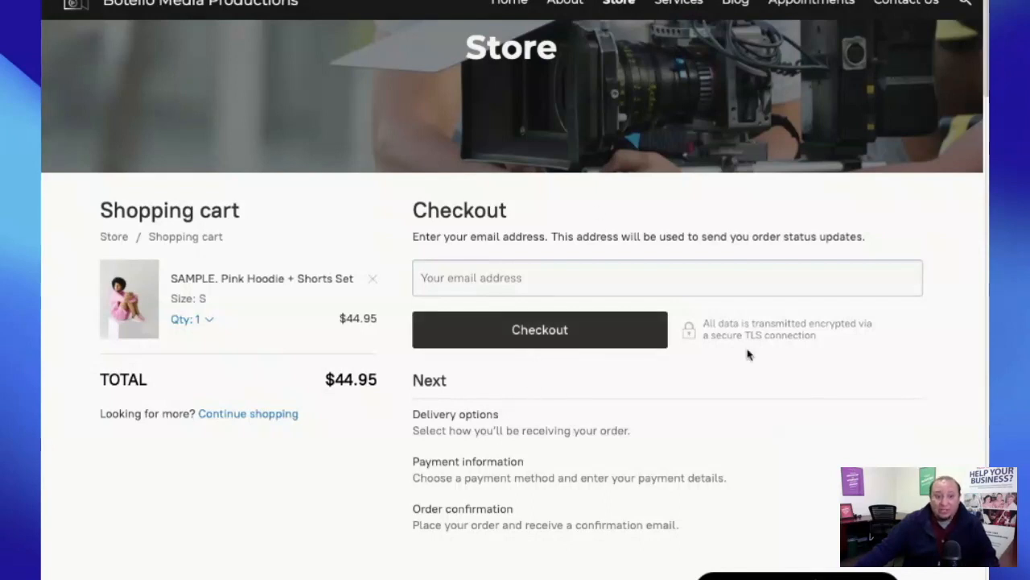
# - Remove the Pink Hoodie set from the cart, then return to the listing and open New Product
pyautogui.click(373, 281)
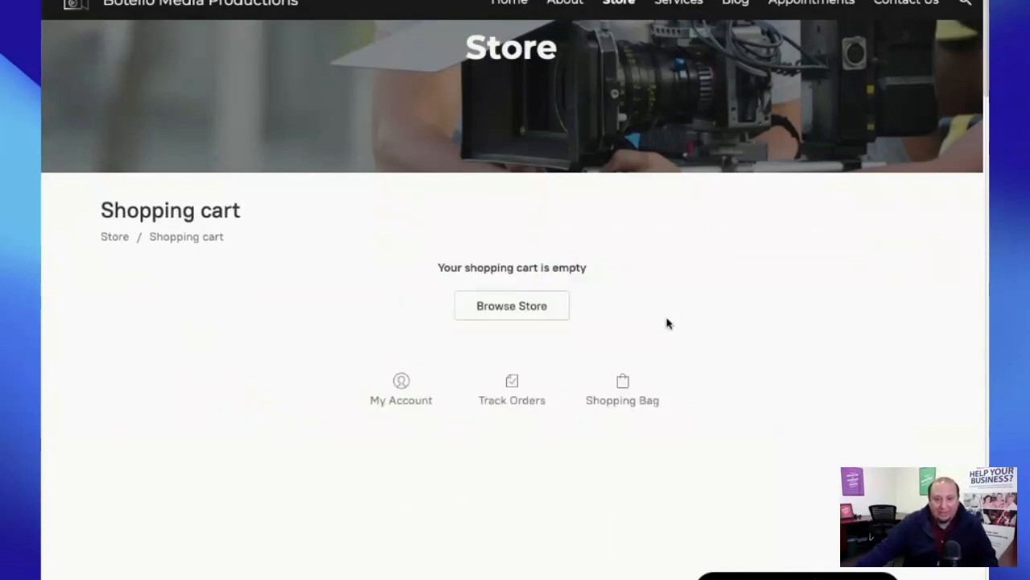
pyautogui.scroll(1, 629, 329)
pyautogui.hotkey('alt', 'Left')
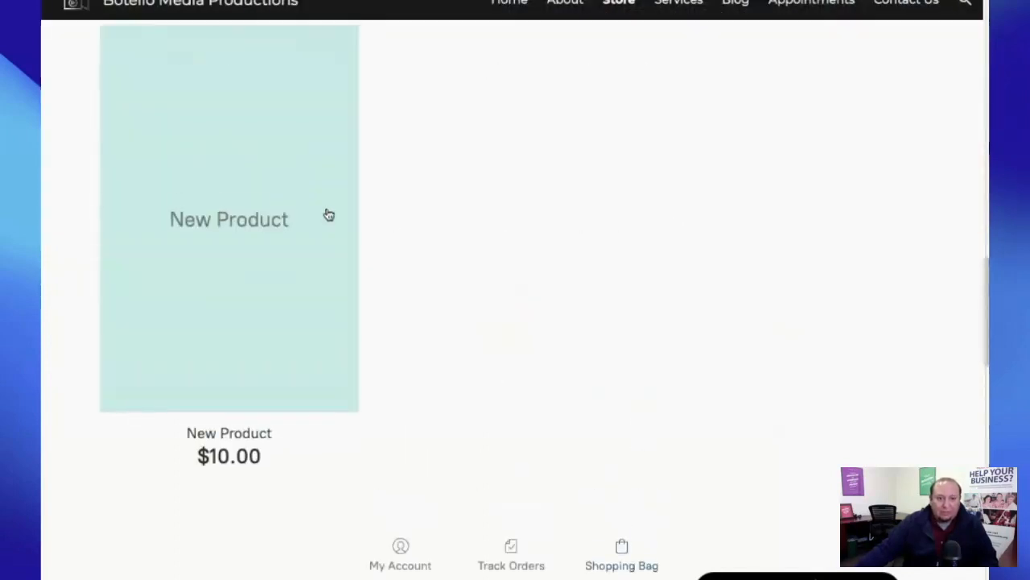
pyautogui.click(236, 193)
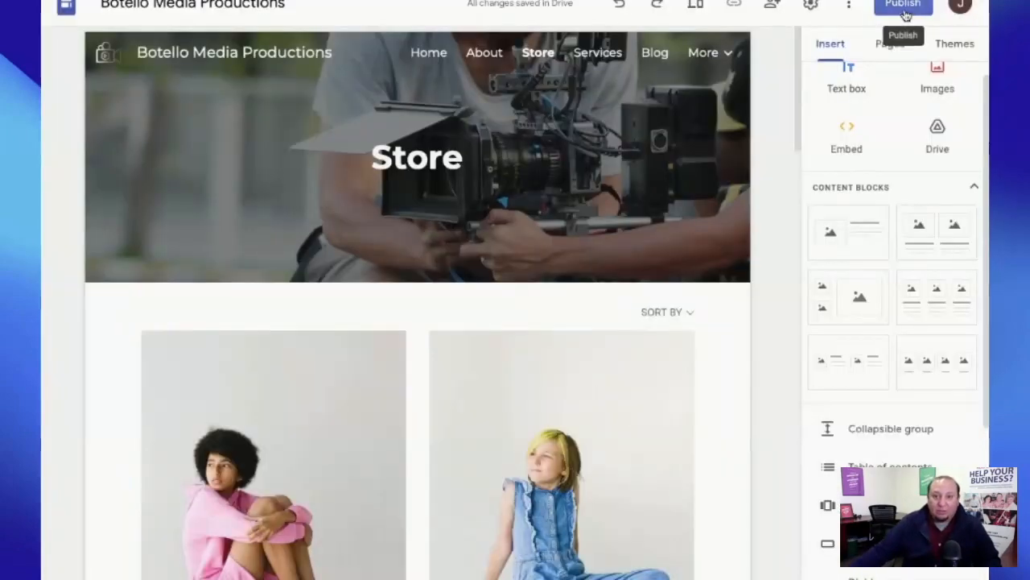
# - Exit the preview and open the Publish dialog with web address botellomediaproductions
pyautogui.click(905, 14)
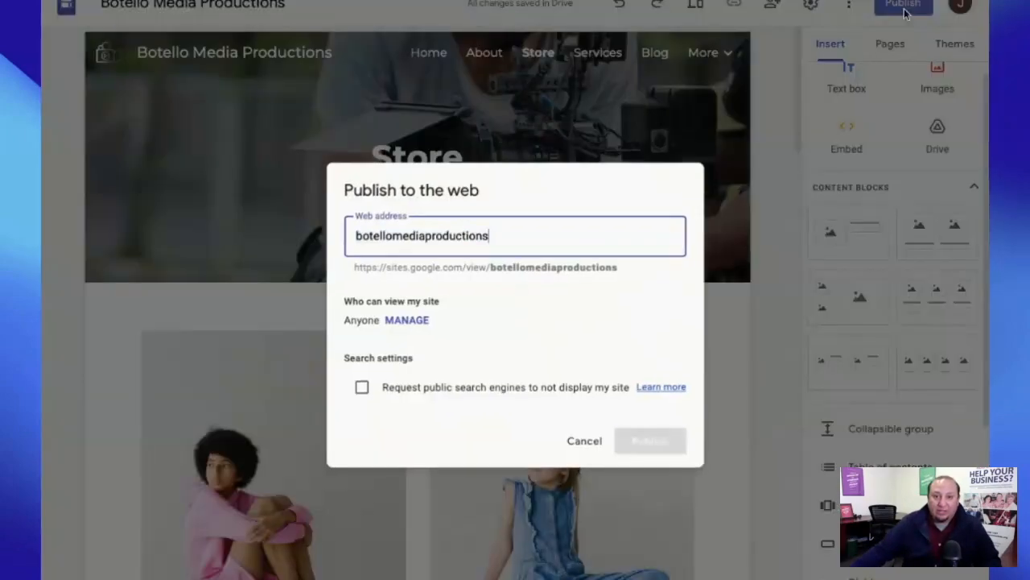